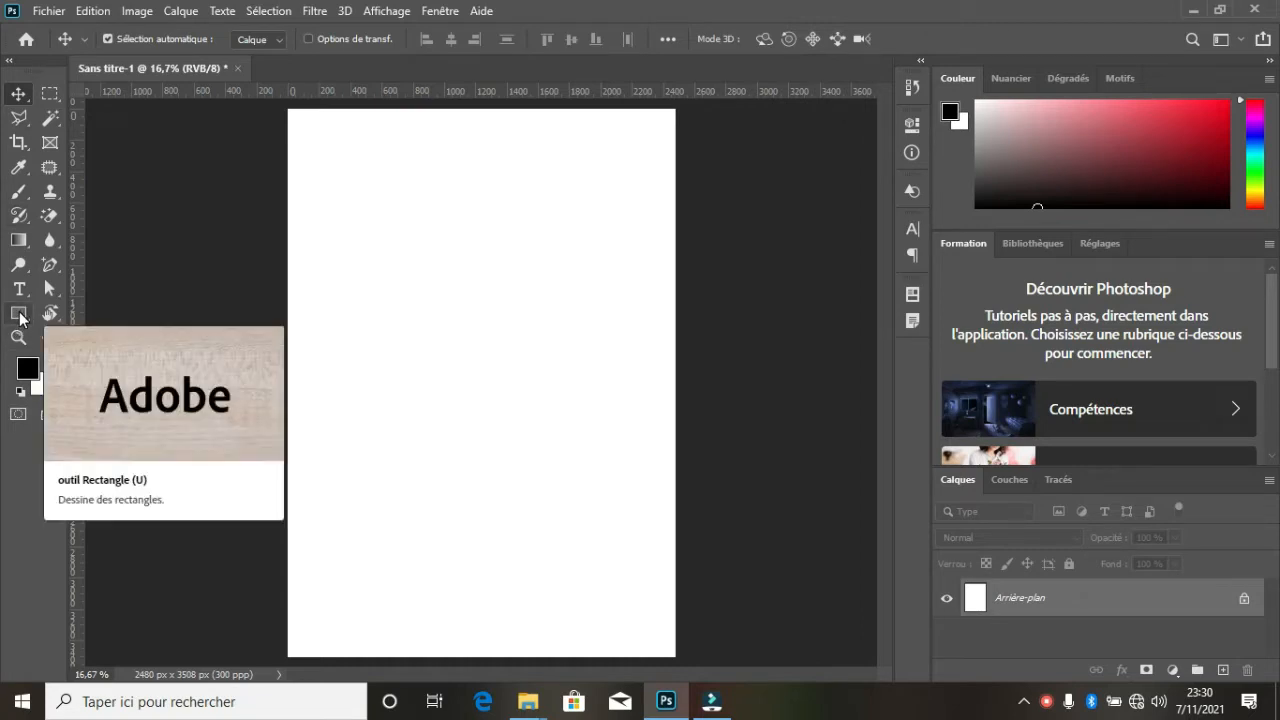
- Draw a rectangle covering the whole canvas, about 2480 × 3526 px, and give it a gradient fill
{"action": "left_click", "coordinate": [20, 316]}
{"action": "left_click_drag", "start_coordinate": [288, 108], "coordinate": [677, 661]}
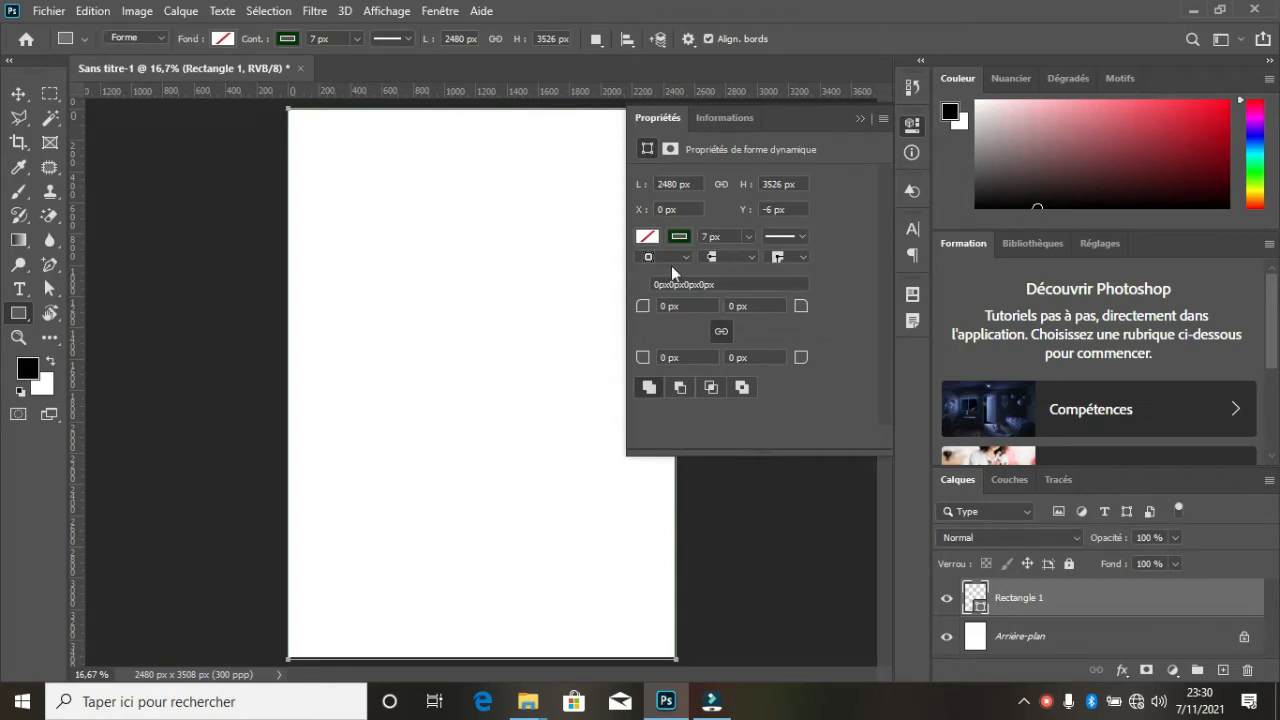
{"action": "left_click", "coordinate": [222, 40]}
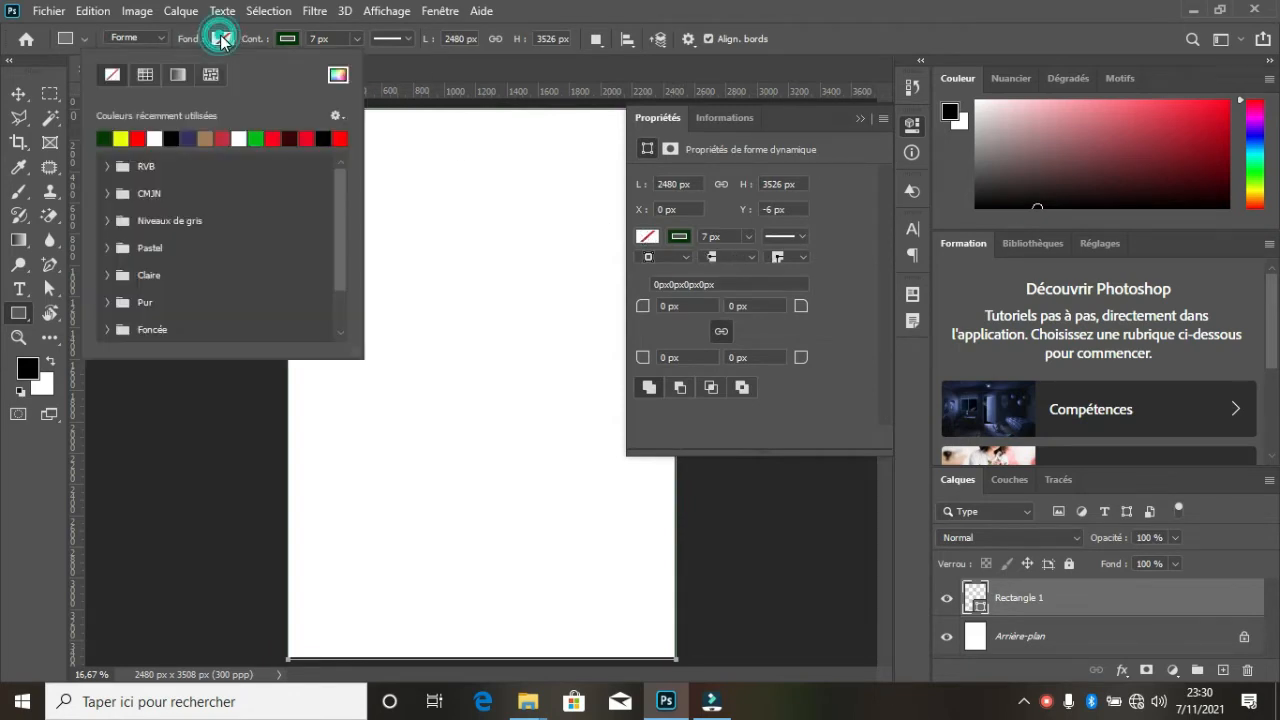
{"action": "left_click", "coordinate": [177, 74]}
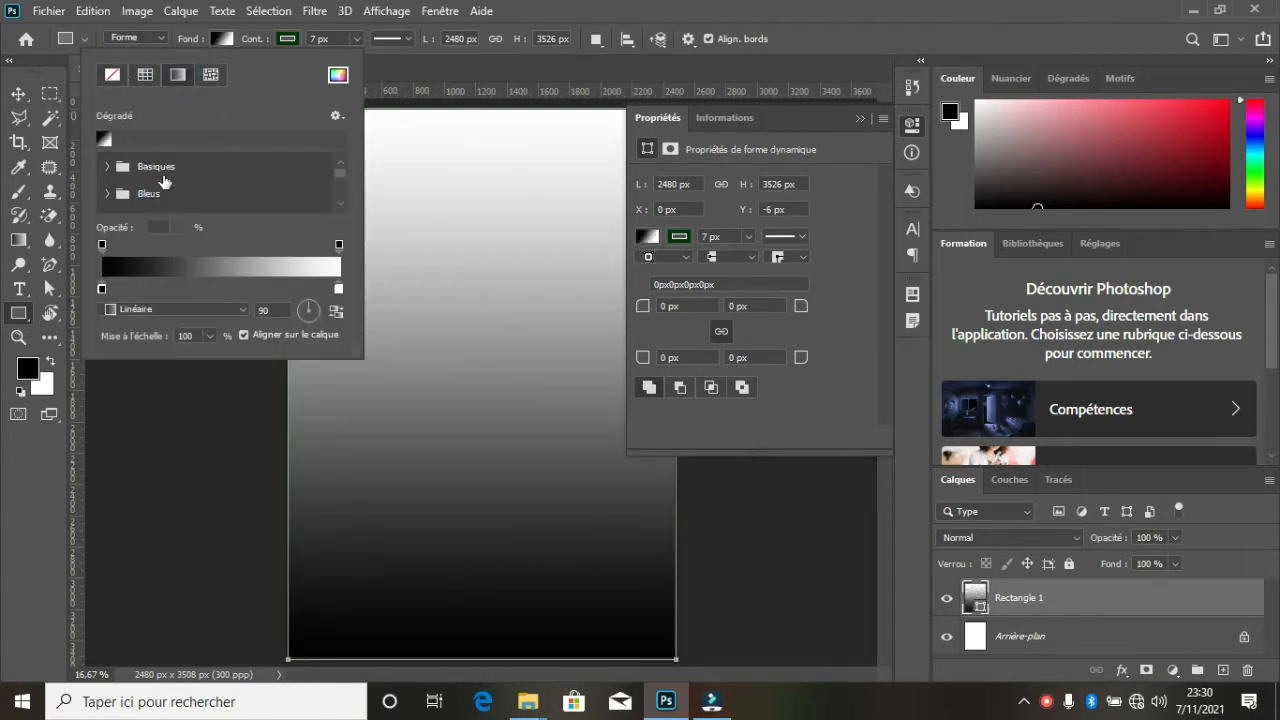
- Add a colour stop to the rectangle's fill gradient at position 47%
{"action": "left_click", "coordinate": [226, 268]}
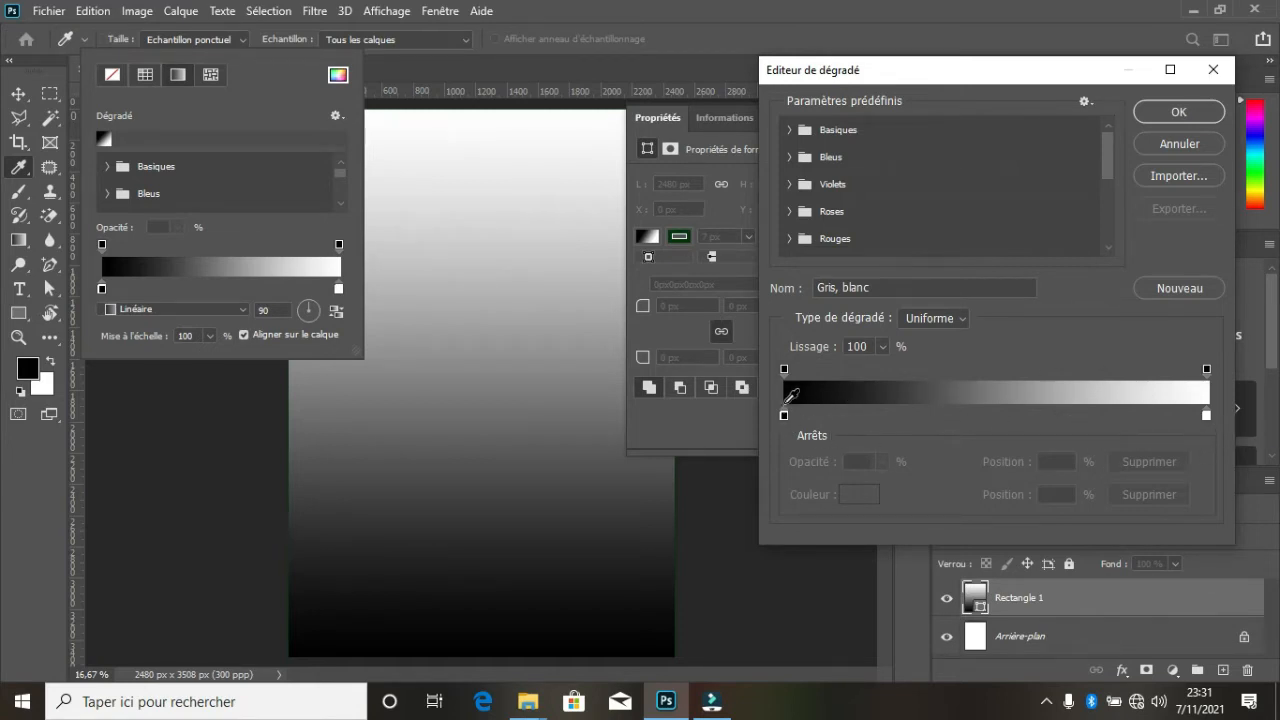
{"action": "left_click", "coordinate": [1002, 416]}
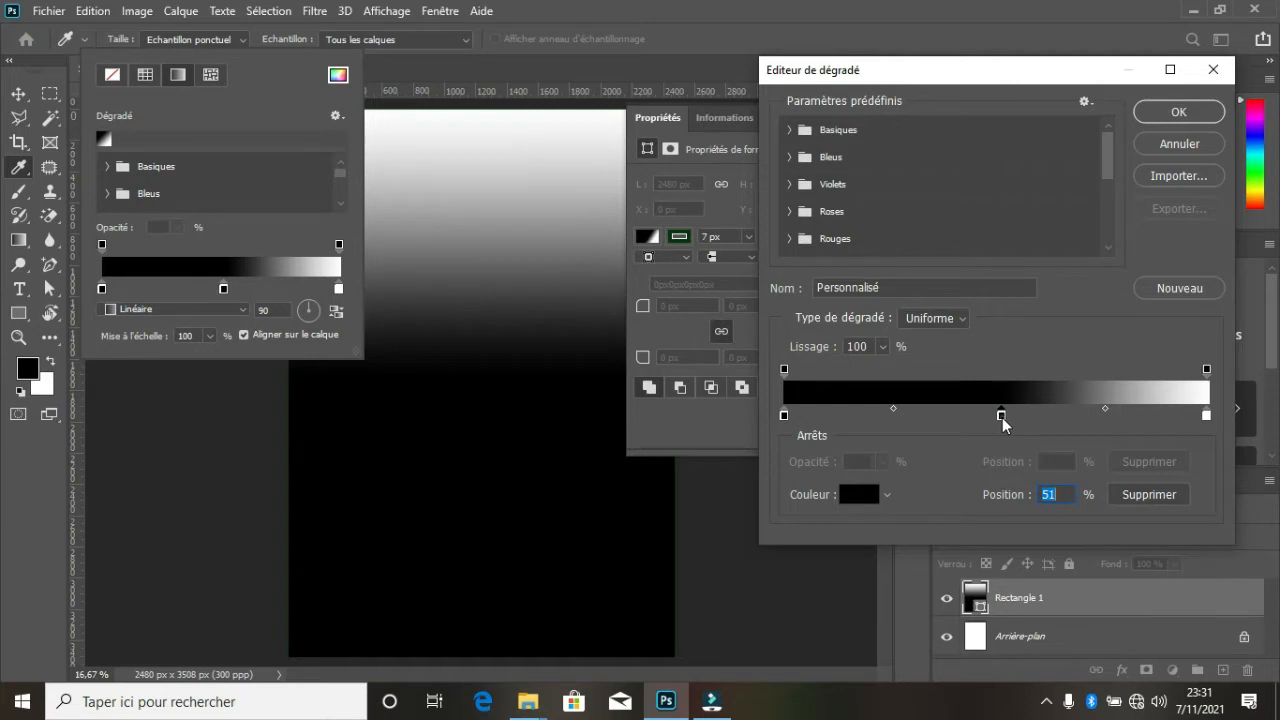
{"action": "left_click_drag", "start_coordinate": [1003, 421], "coordinate": [982, 421]}
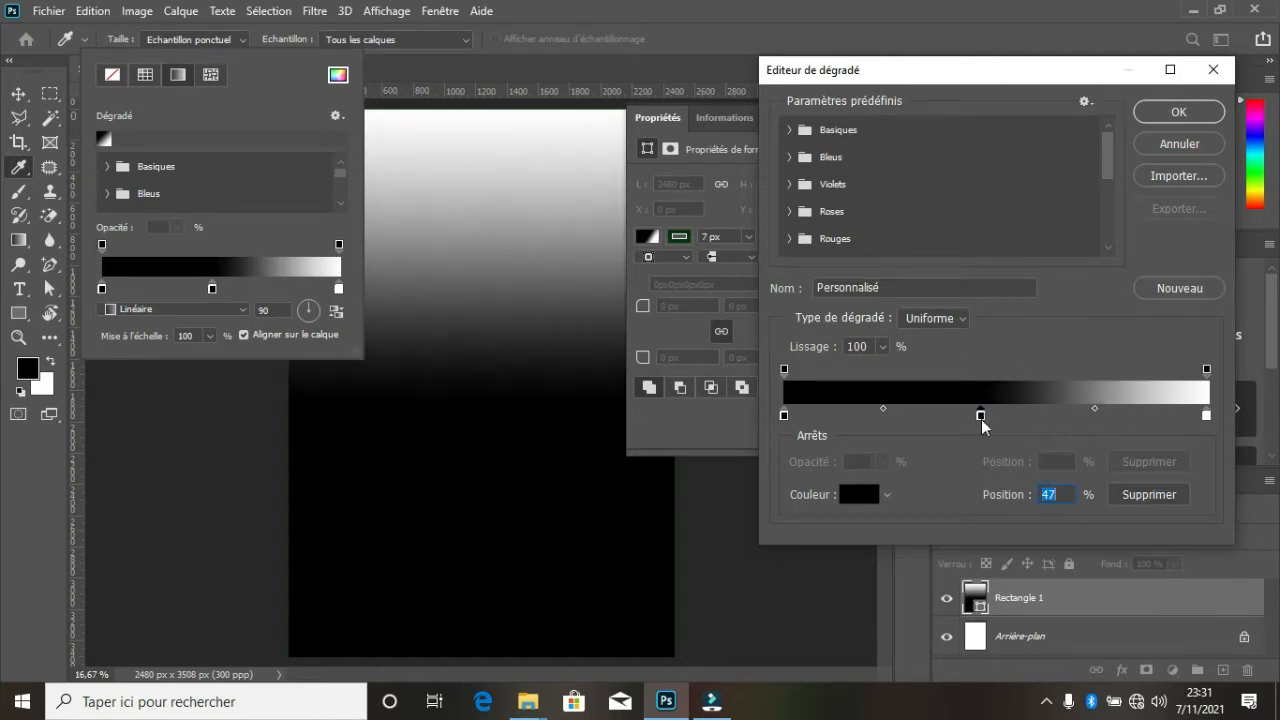
- Change the gradient's end stop at position 100% to bright red
{"action": "left_click", "coordinate": [1206, 416]}
{"action": "left_click", "coordinate": [858, 494]}
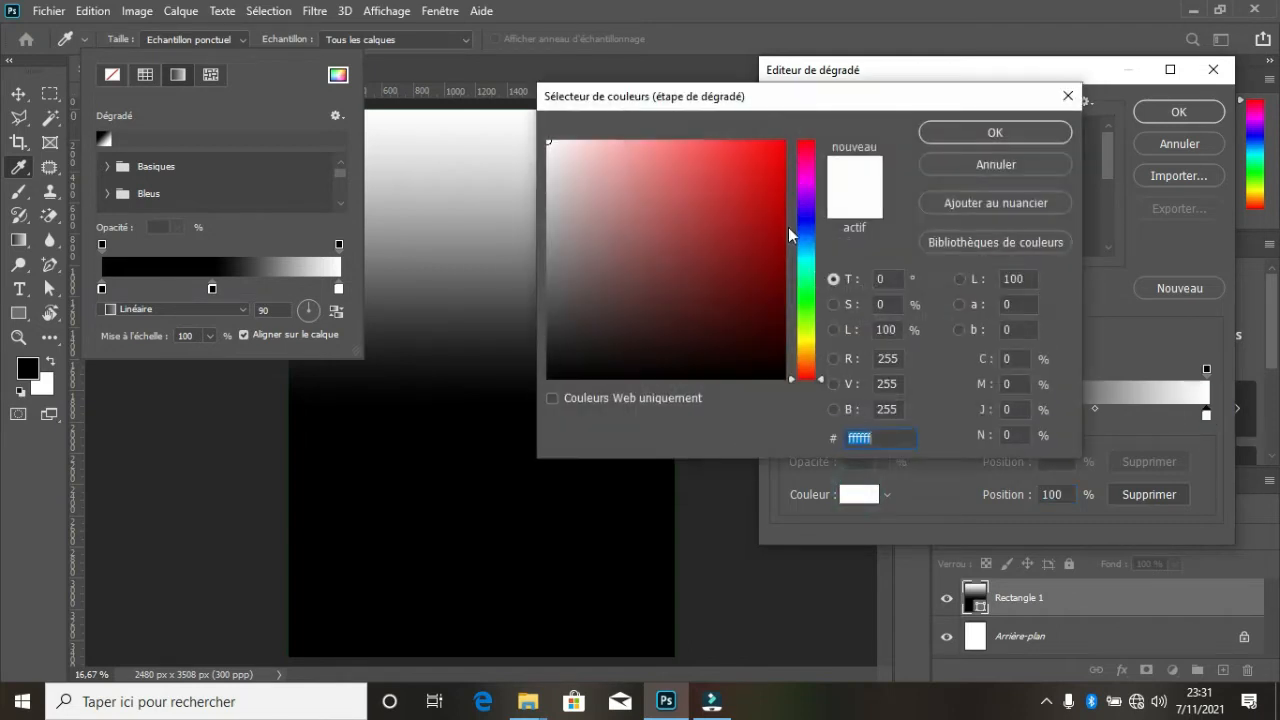
{"action": "left_click", "coordinate": [773, 167]}
{"action": "left_click", "coordinate": [978, 135]}
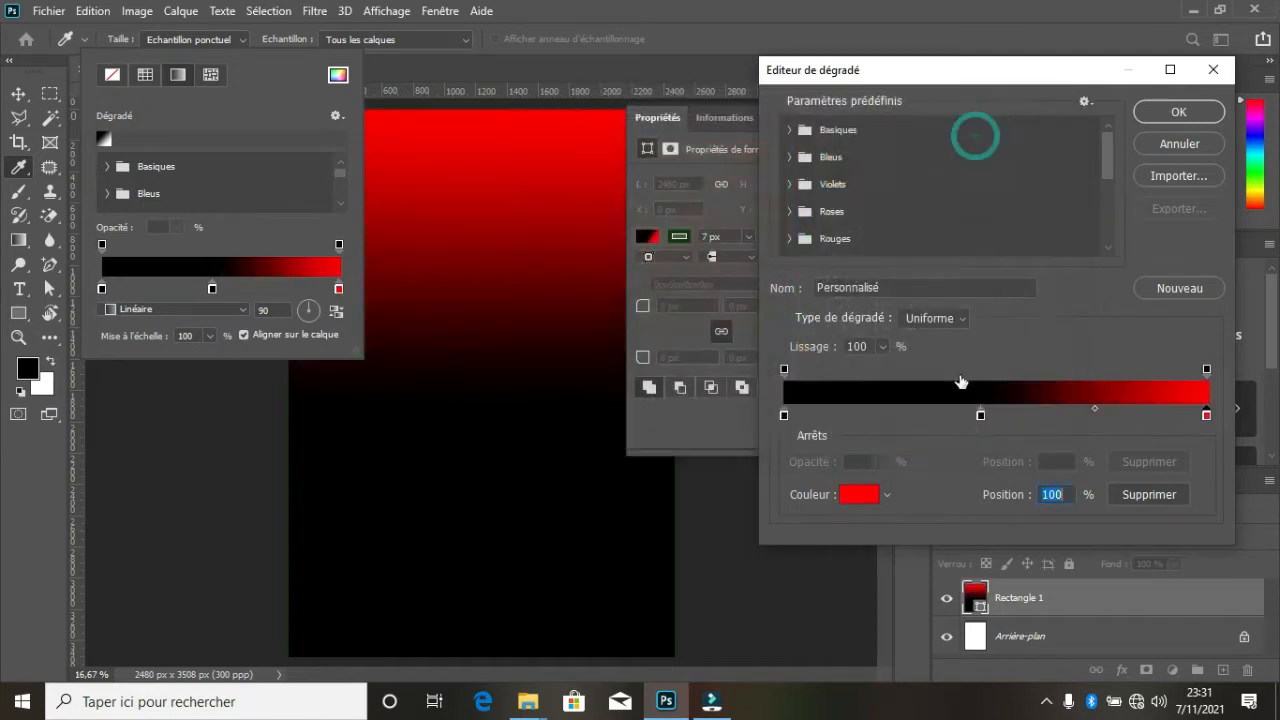
- Change the gradient's middle stop at 47% to yellow (fcff00)
{"action": "left_click", "coordinate": [980, 417]}
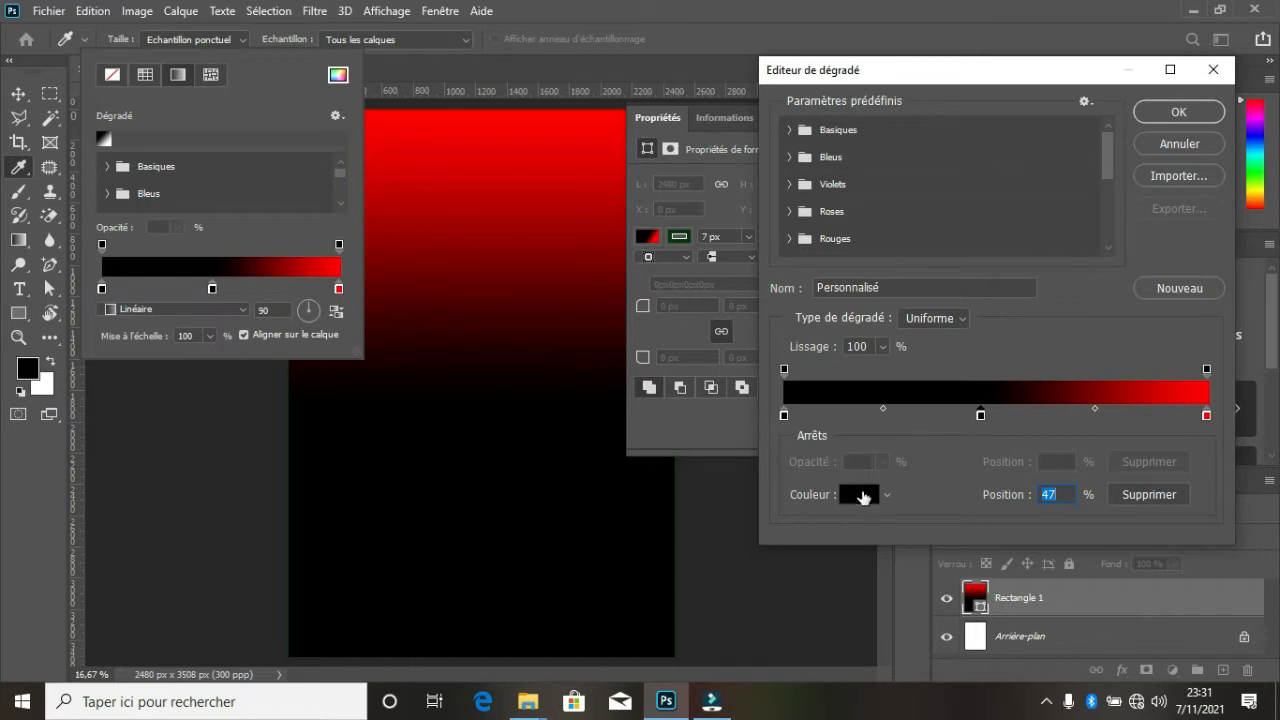
{"action": "left_click", "coordinate": [860, 494]}
{"action": "left_click", "coordinate": [811, 333]}
{"action": "left_click_drag", "start_coordinate": [811, 342], "coordinate": [811, 340]}
{"action": "mouse_move", "coordinate": [769, 203]}
{"action": "left_mouse_down"}
{"action": "mouse_move", "coordinate": [769, 165]}
{"action": "mouse_move", "coordinate": [911, 138]}
{"action": "left_mouse_up"}
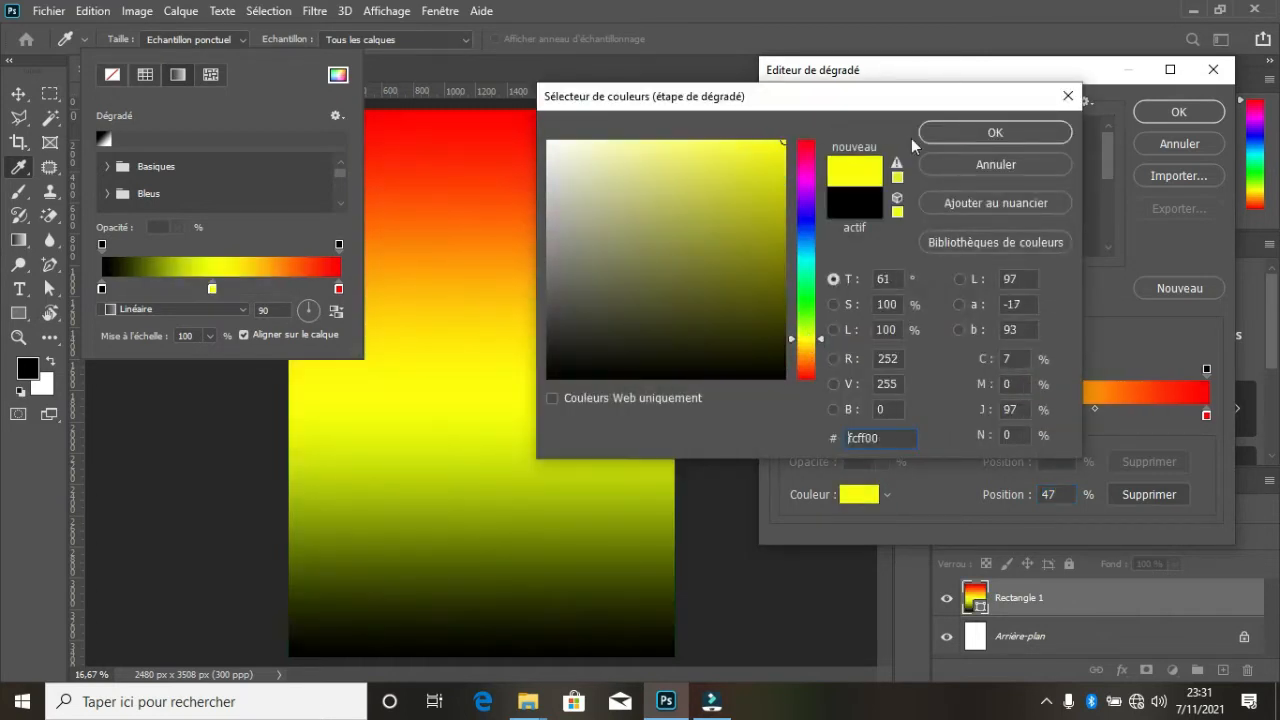
{"action": "left_click", "coordinate": [965, 131]}
- Change the gradient's start stop at position 0% to dark green (073902)
{"action": "left_click", "coordinate": [784, 416]}
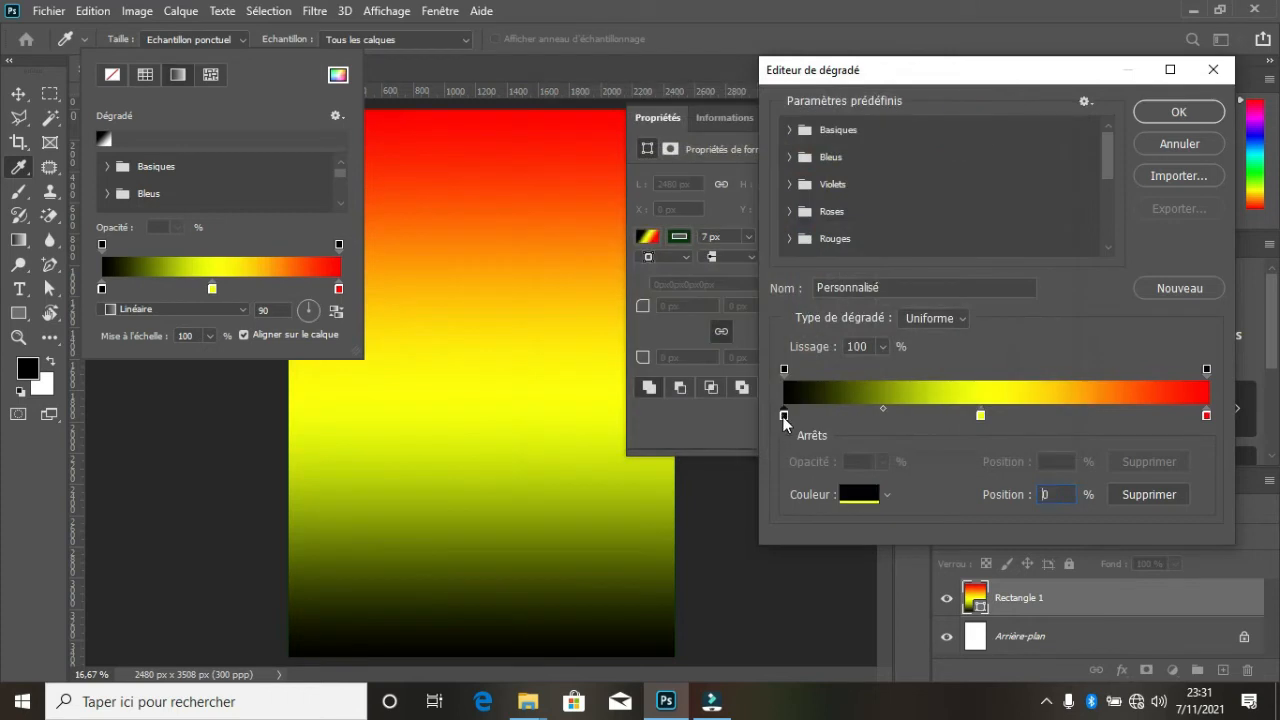
{"action": "left_click", "coordinate": [857, 503]}
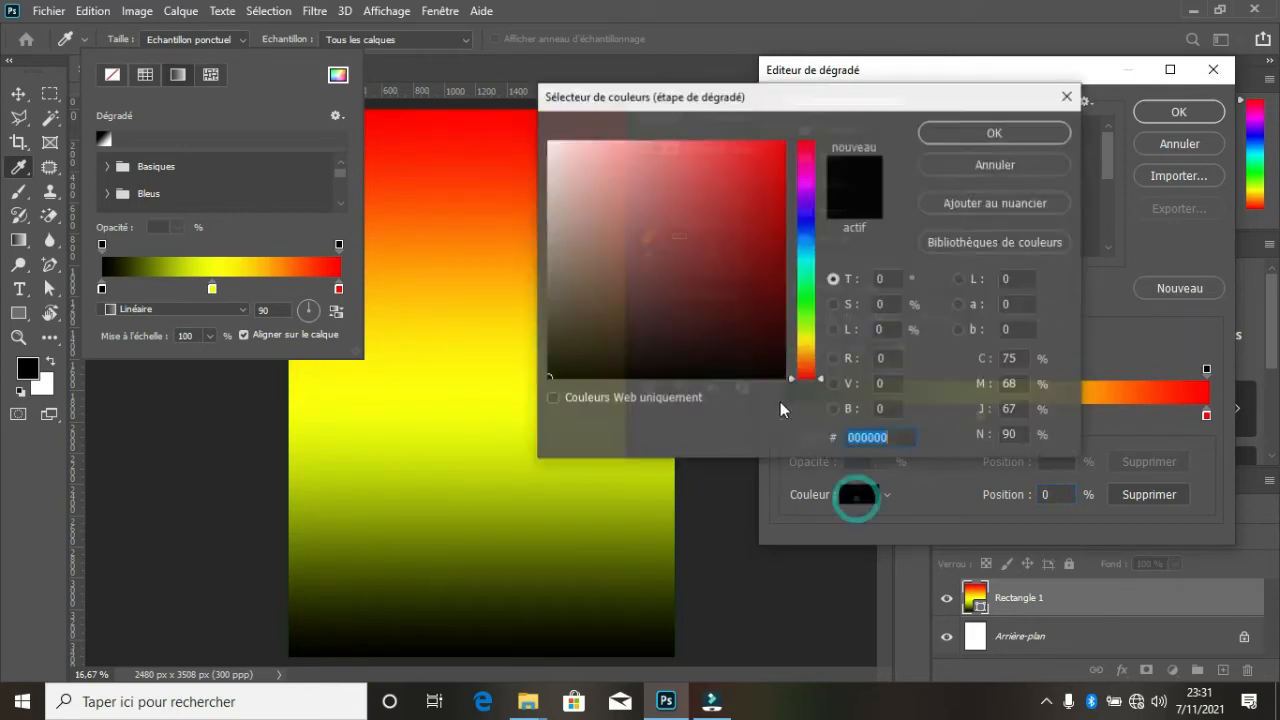
{"action": "left_click", "coordinate": [812, 303]}
{"action": "left_click_drag", "start_coordinate": [752, 190], "coordinate": [778, 326]}
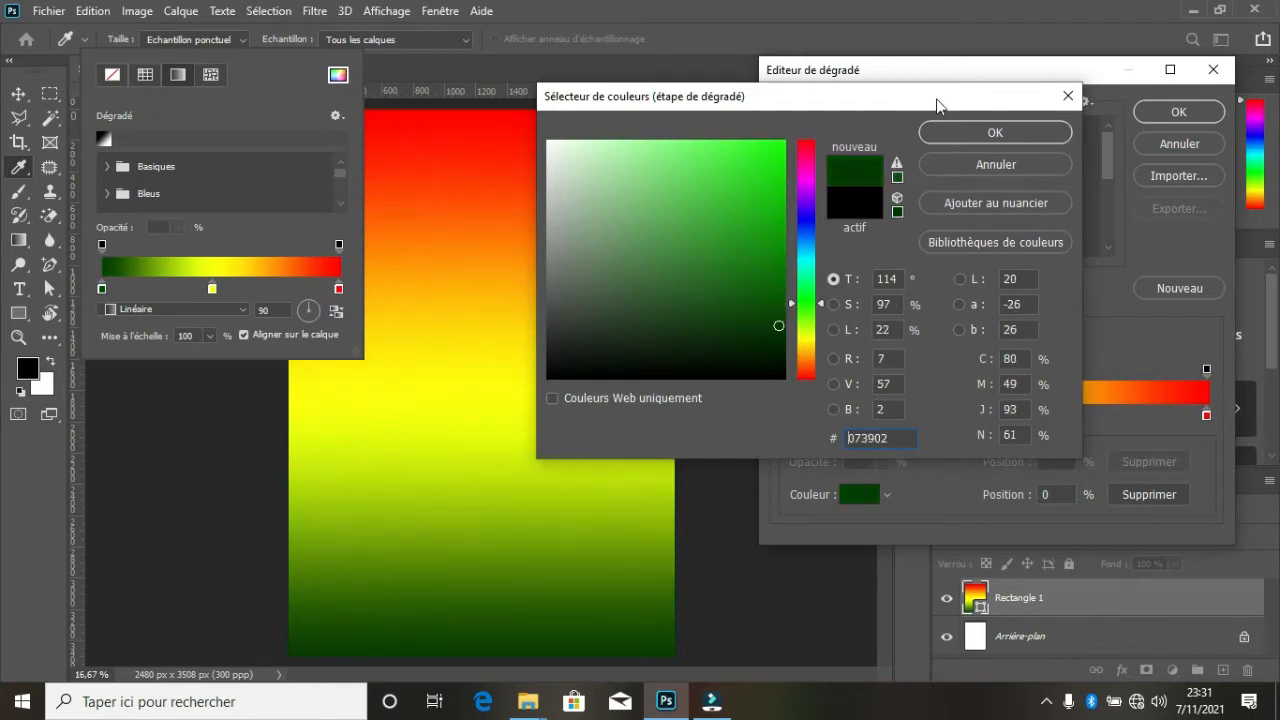
{"action": "left_click", "coordinate": [984, 133]}
- Shift the green-to-yellow midpoint towards yellow, move the yellow stop to 54%, and apply the three-colour gradient
{"action": "left_click_drag", "start_coordinate": [885, 409], "coordinate": [1014, 423]}
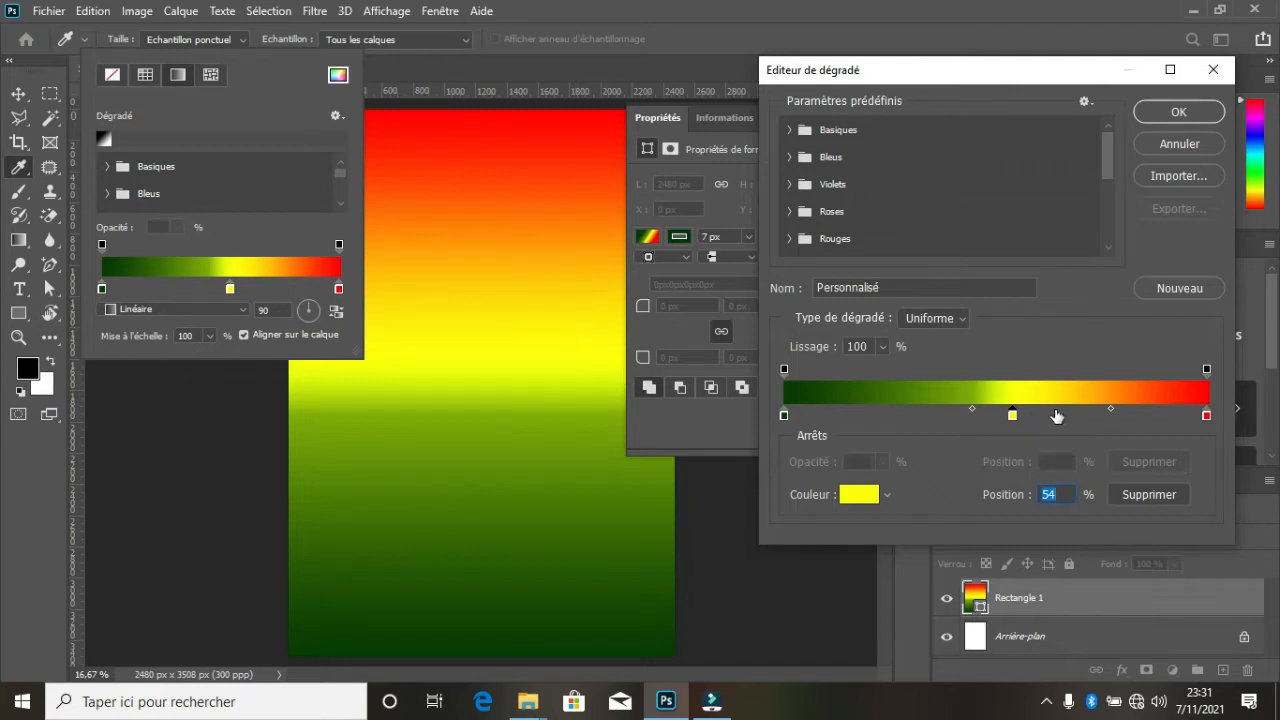
{"action": "left_click", "coordinate": [1055, 414]}
{"action": "left_click", "coordinate": [1054, 417]}
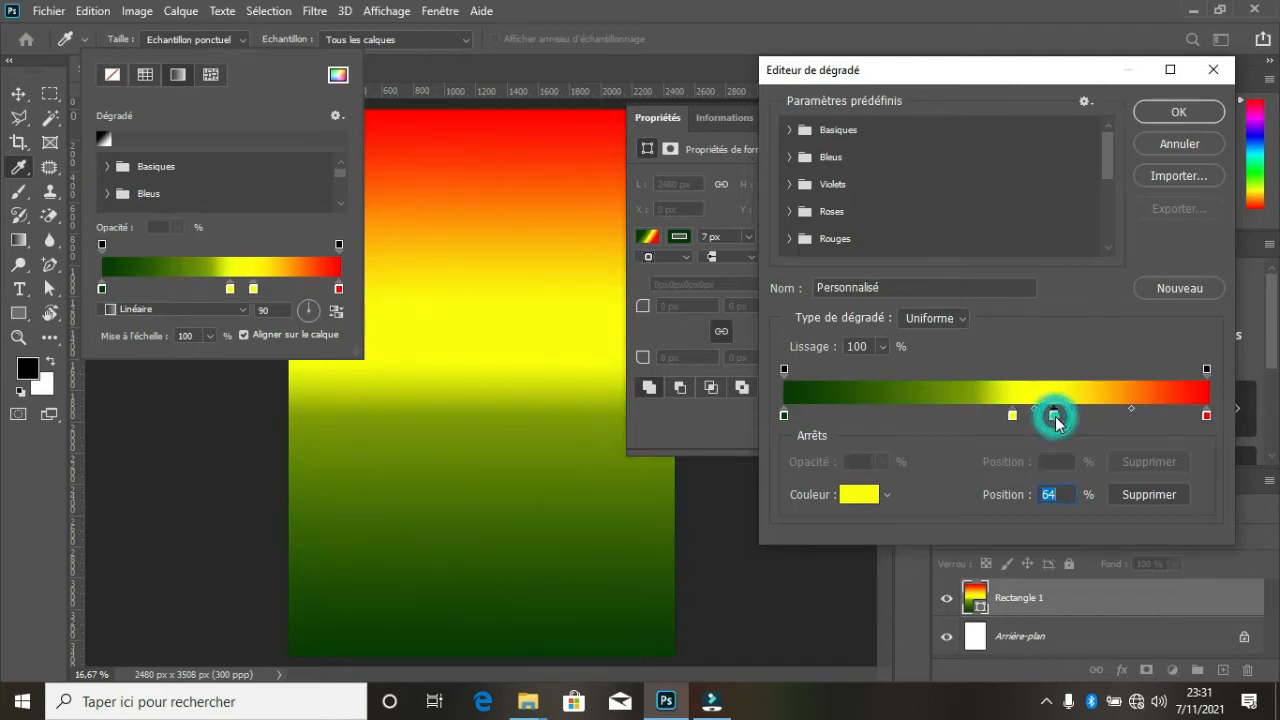
{"action": "left_click", "coordinate": [1162, 496]}
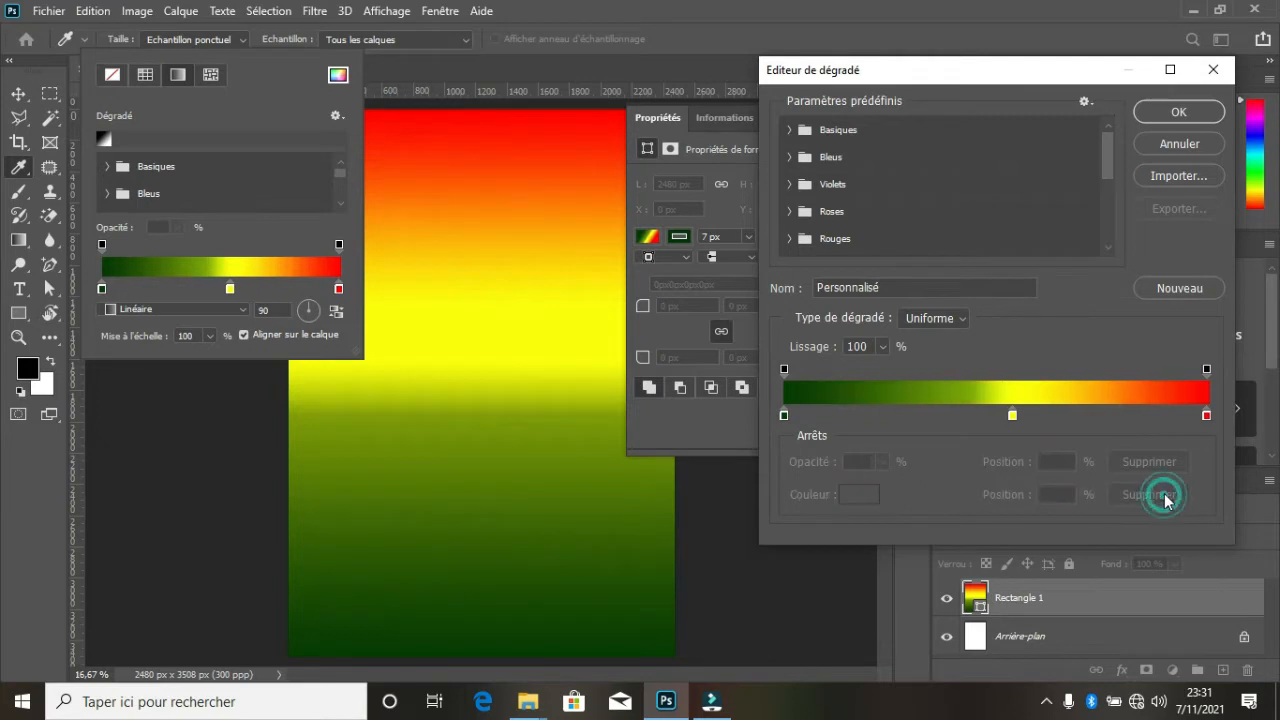
{"action": "left_click", "coordinate": [1190, 118]}
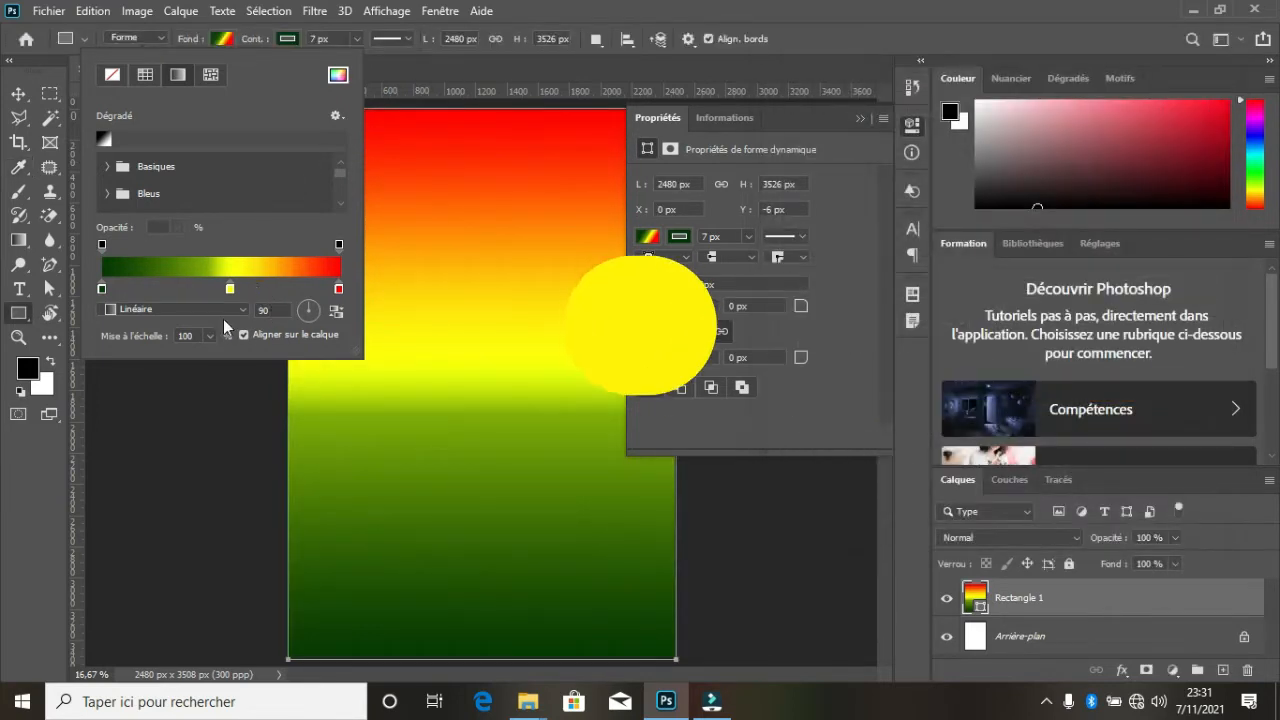
- Try the Radial, Angle, Réfléchi and Losange gradient styles on the rectangle, and return to Linéaire
{"action": "left_click", "coordinate": [242, 310]}
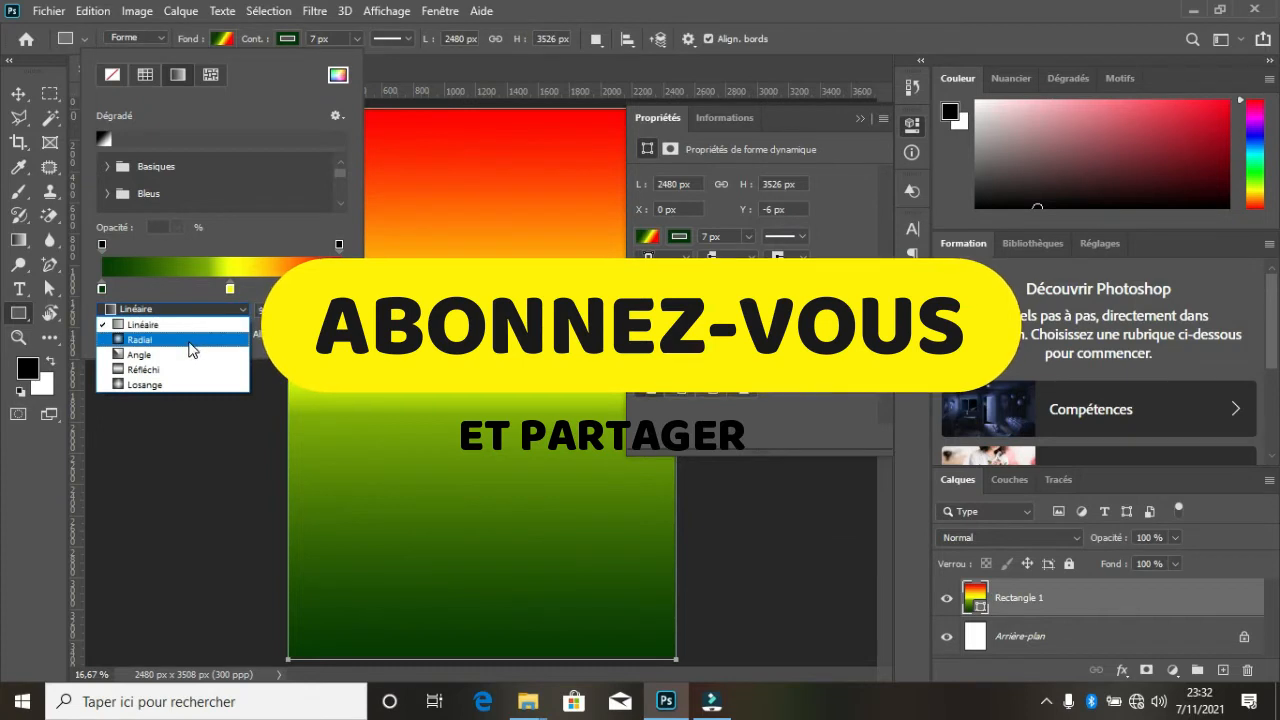
{"action": "left_click", "coordinate": [195, 340]}
{"action": "left_click", "coordinate": [245, 312]}
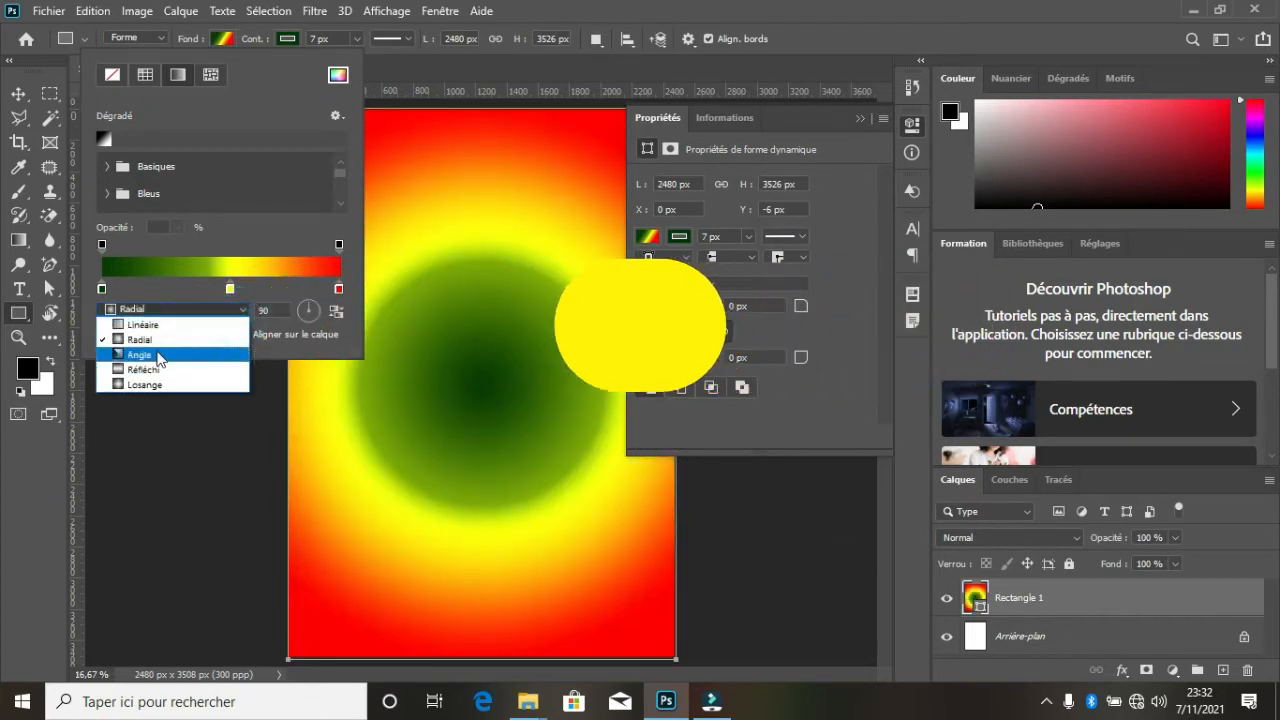
{"action": "left_click", "coordinate": [200, 351]}
{"action": "left_click", "coordinate": [246, 309]}
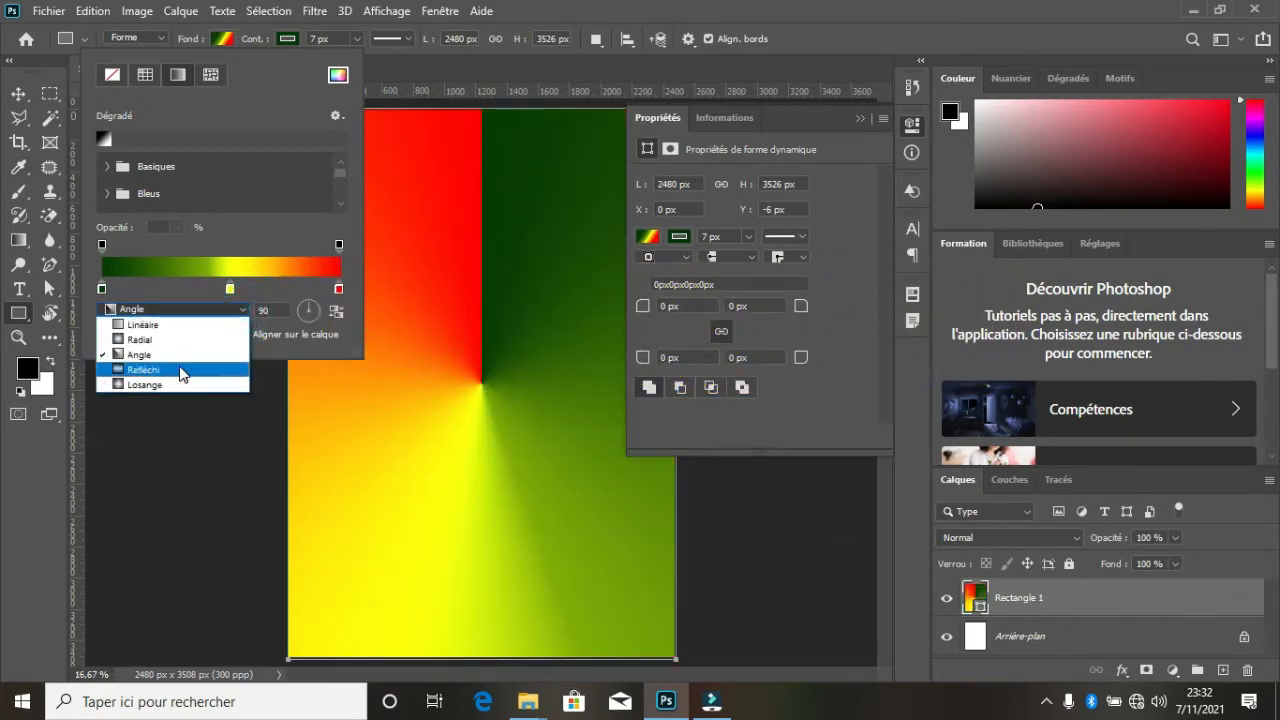
{"action": "left_click", "coordinate": [175, 369]}
{"action": "left_click", "coordinate": [241, 310]}
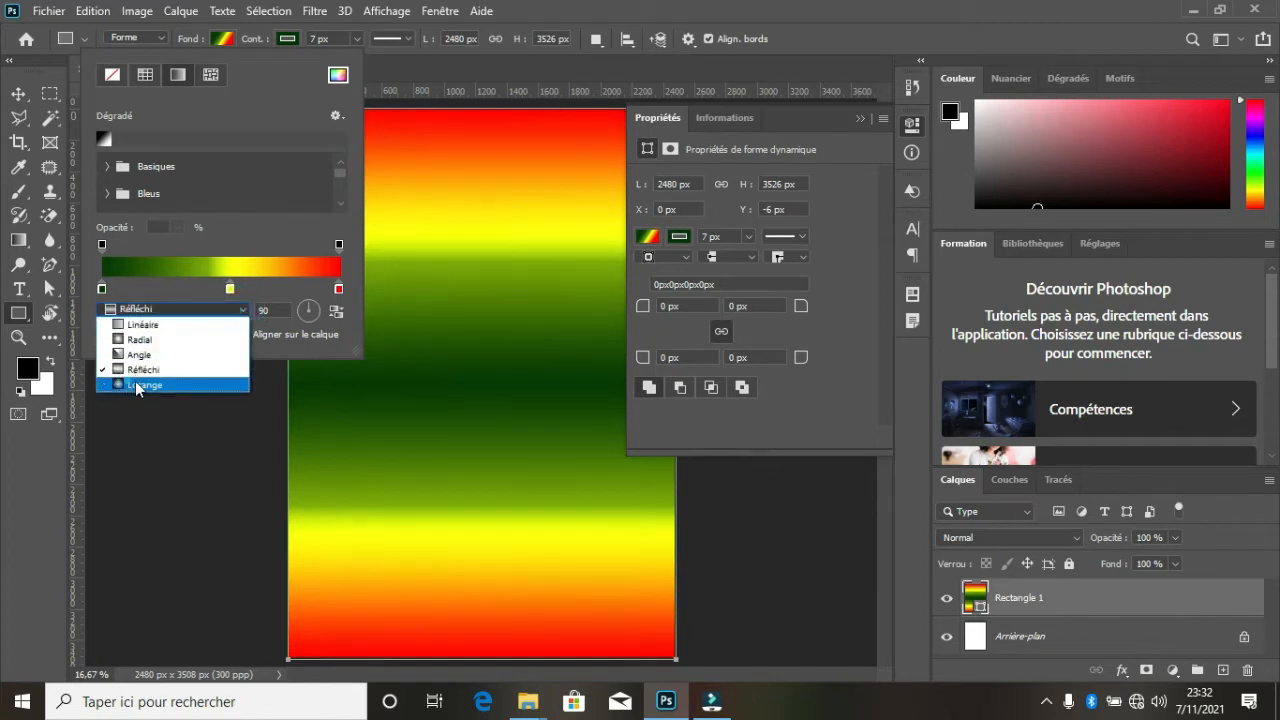
{"action": "left_click", "coordinate": [137, 383]}
{"action": "left_click", "coordinate": [238, 309]}
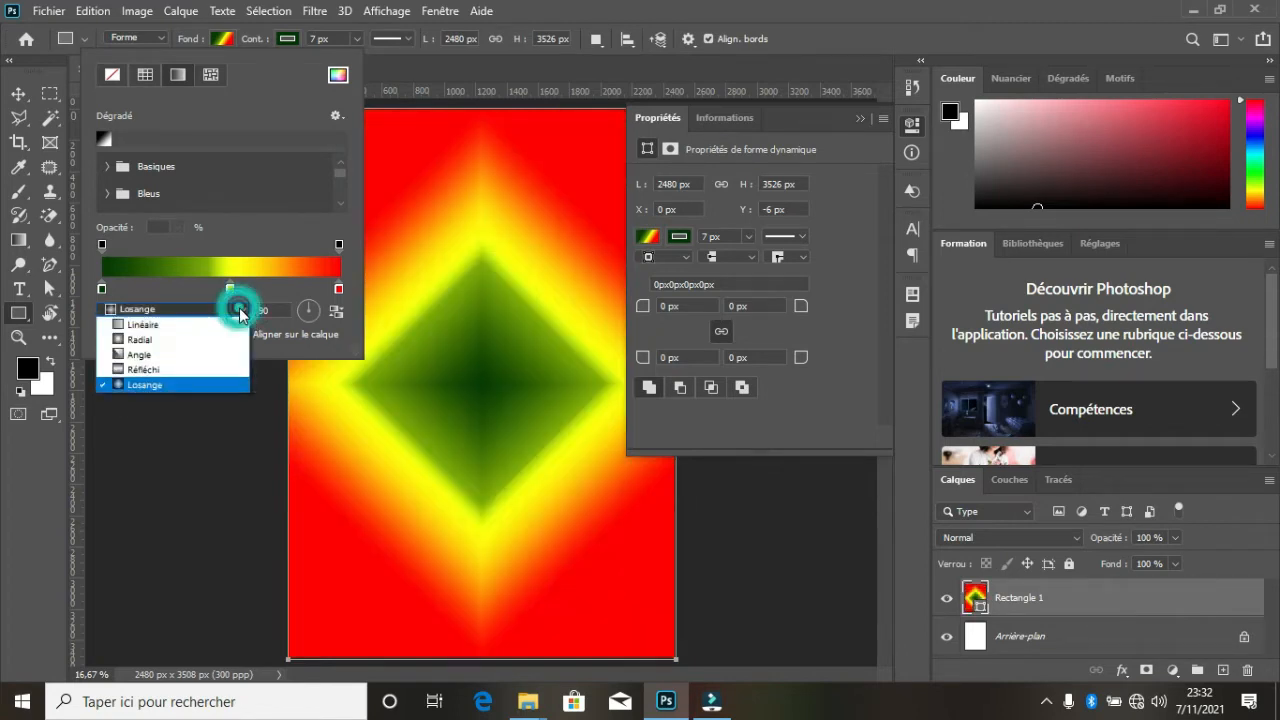
{"action": "left_click", "coordinate": [177, 327]}
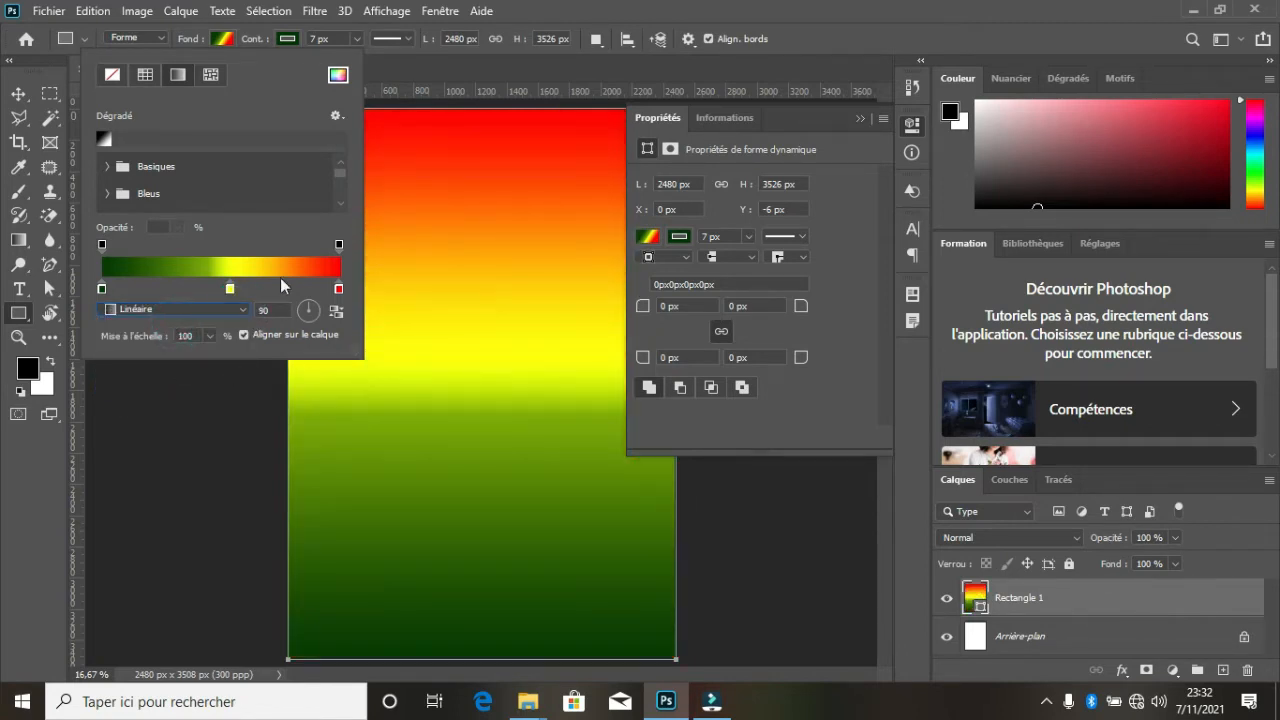
- Set the linear gradient's angle to 130 degrees and close the fill and shape property settings
{"action": "left_click", "coordinate": [306, 311]}
{"action": "left_click", "coordinate": [292, 311]}
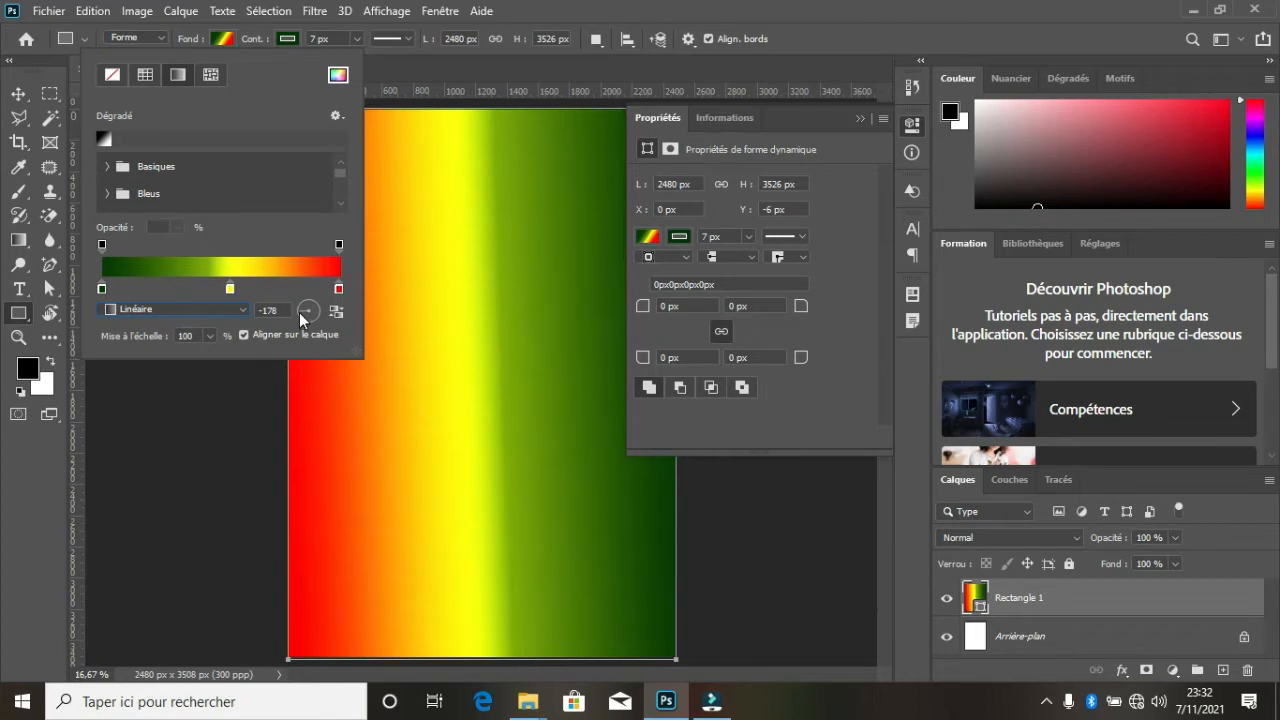
{"action": "left_click_drag", "start_coordinate": [299, 312], "coordinate": [298, 321]}
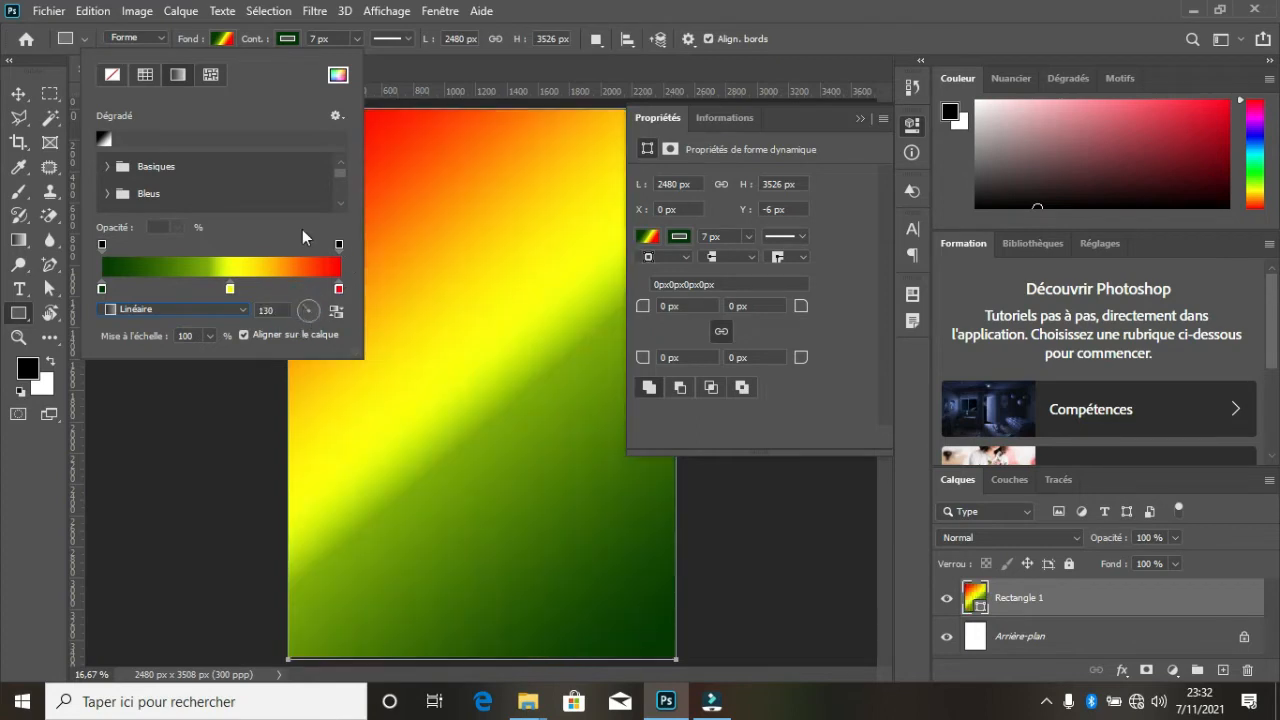
{"action": "left_click", "coordinate": [219, 40]}
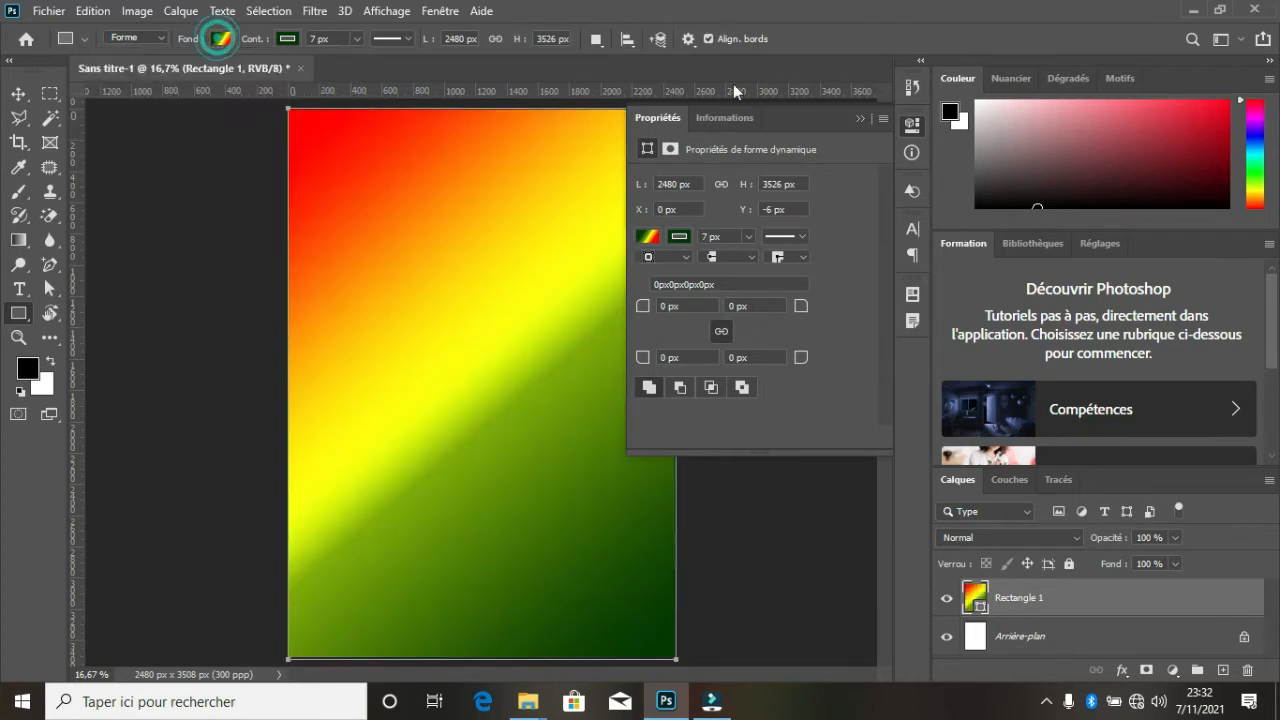
{"action": "left_click", "coordinate": [858, 117]}
{"action": "left_click", "coordinate": [18, 93]}
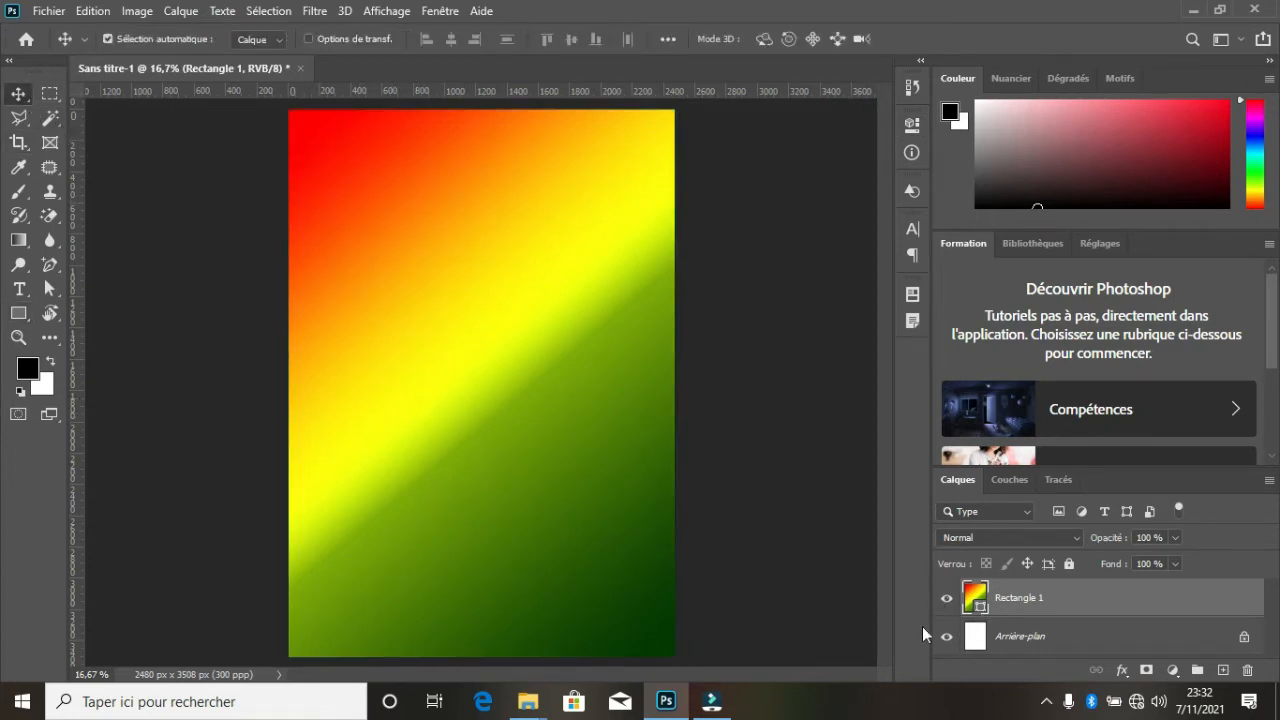
{"action": "left_click", "coordinate": [948, 600]}
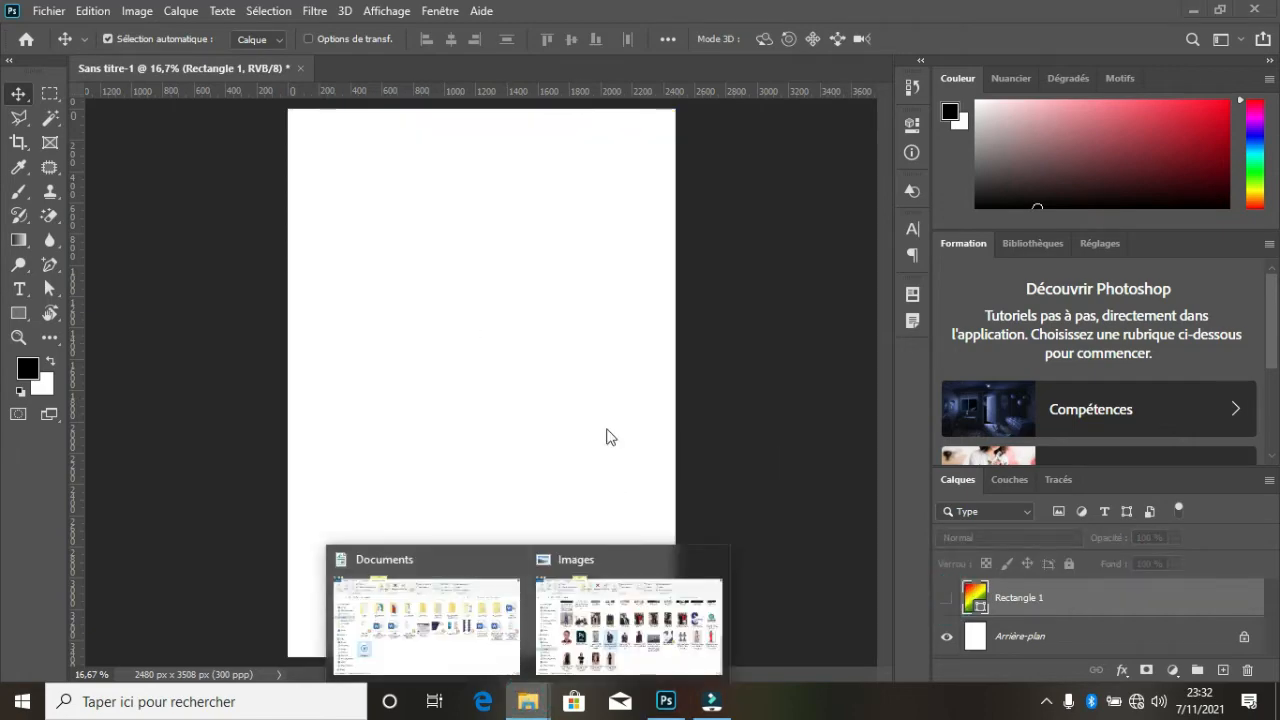
{"action": "left_click", "coordinate": [651, 607]}
{"action": "left_click_drag", "start_coordinate": [490, 392], "coordinate": [500, 363]}
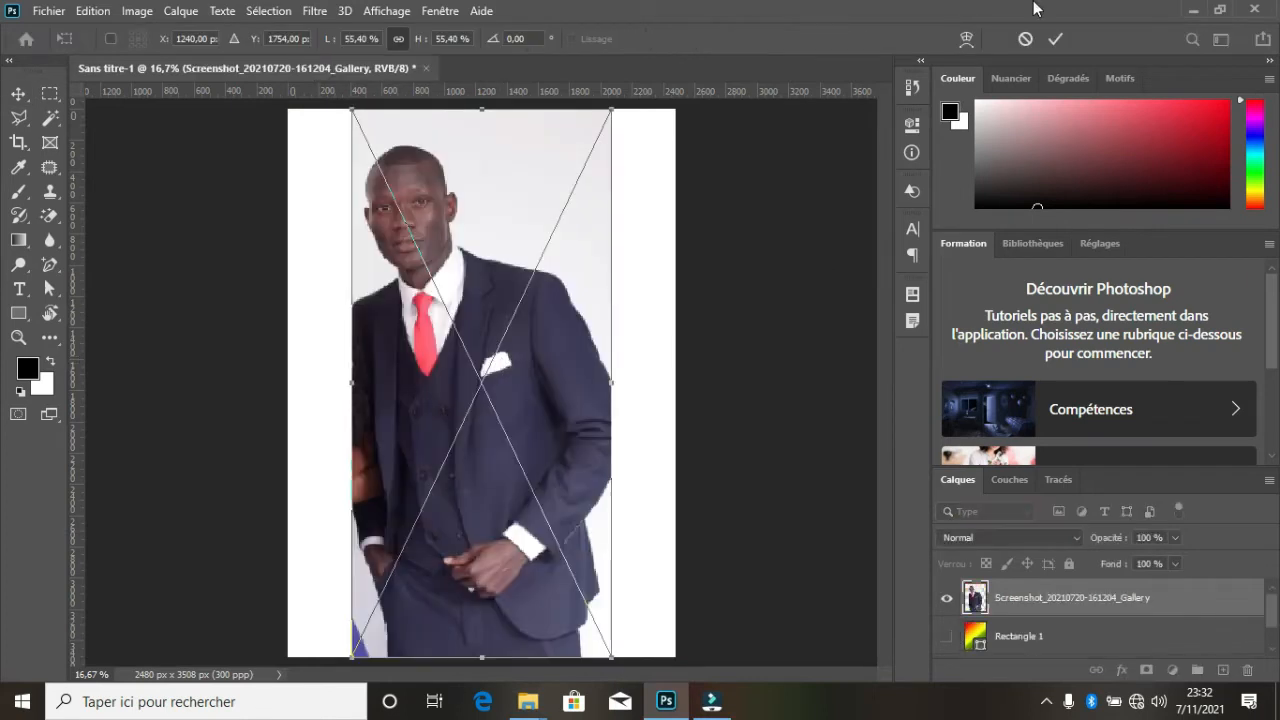
{"action": "left_click", "coordinate": [1057, 39]}
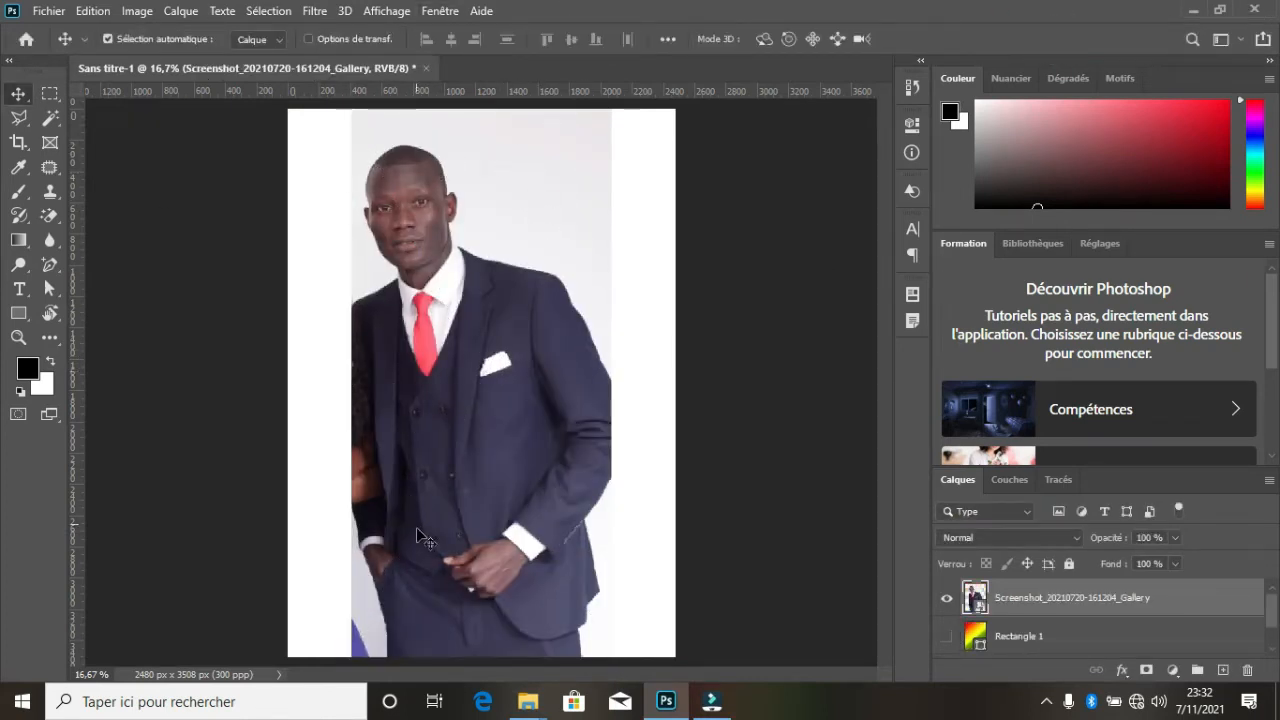
- Rasterize the placed photo and erase the light background around the man with the Magic Eraser
{"action": "left_click", "coordinate": [52, 214]}
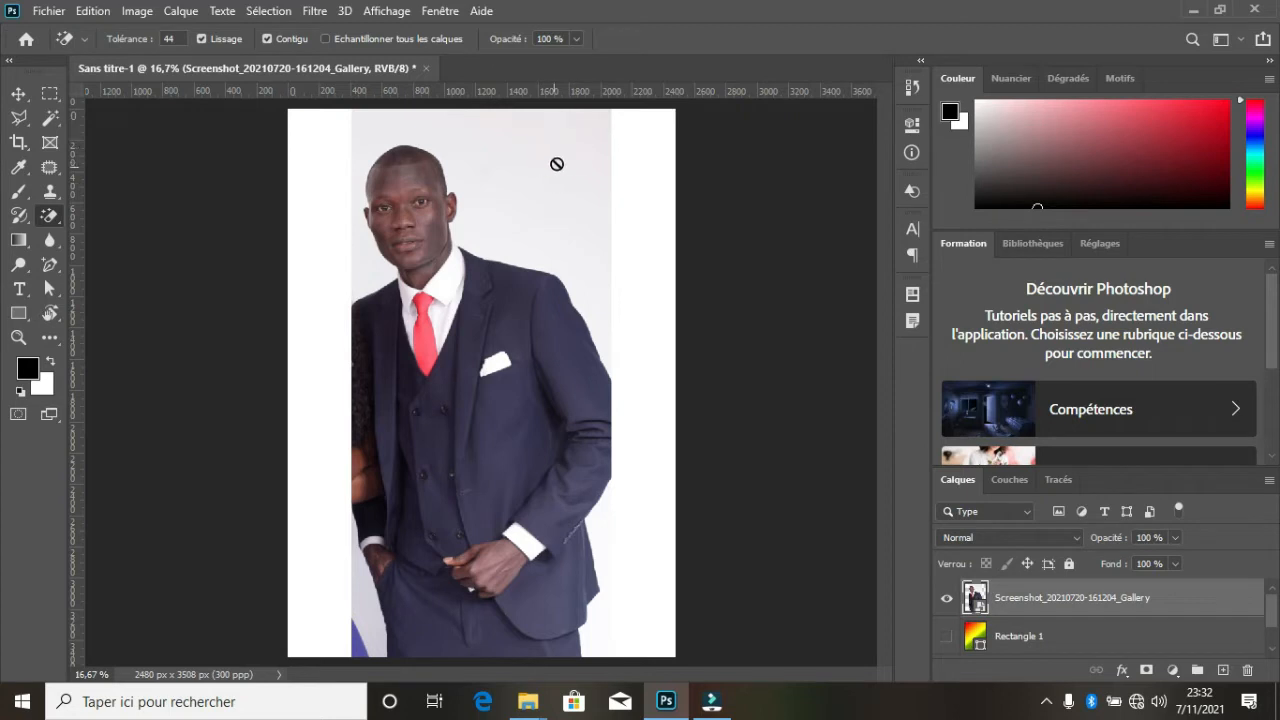
{"action": "left_click", "coordinate": [561, 160]}
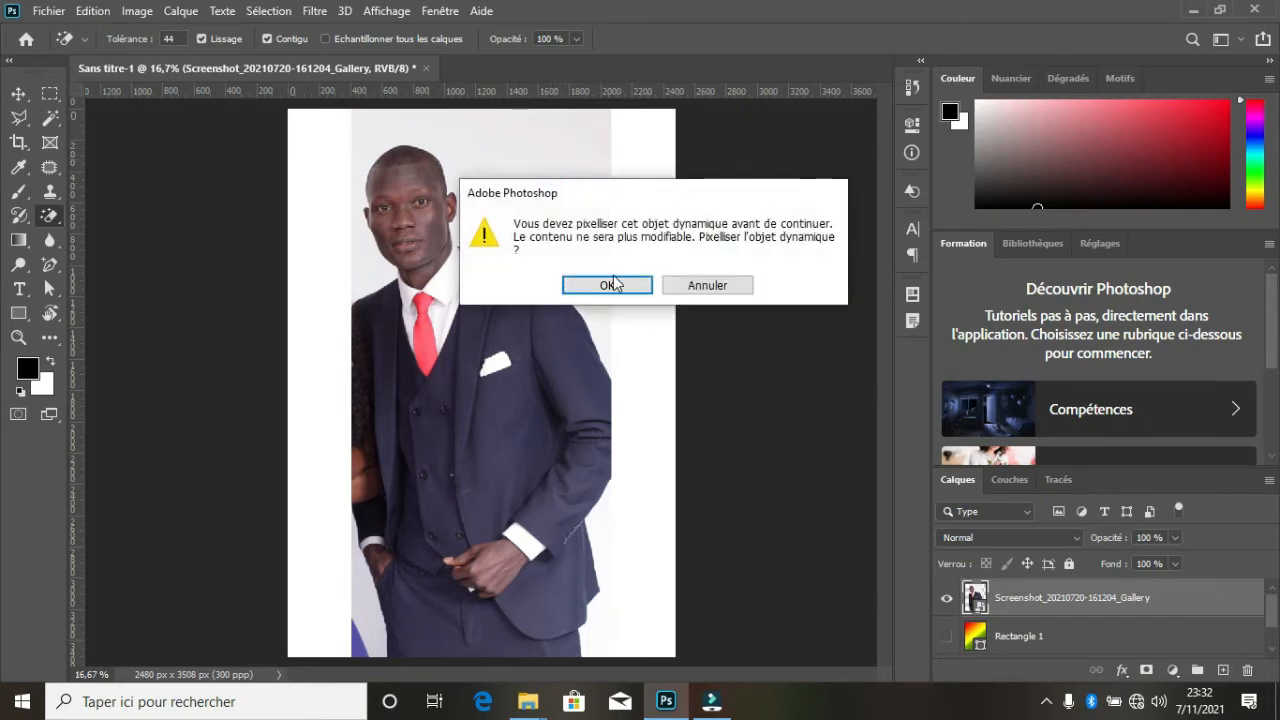
{"action": "left_click", "coordinate": [612, 285]}
{"action": "left_click", "coordinate": [544, 189]}
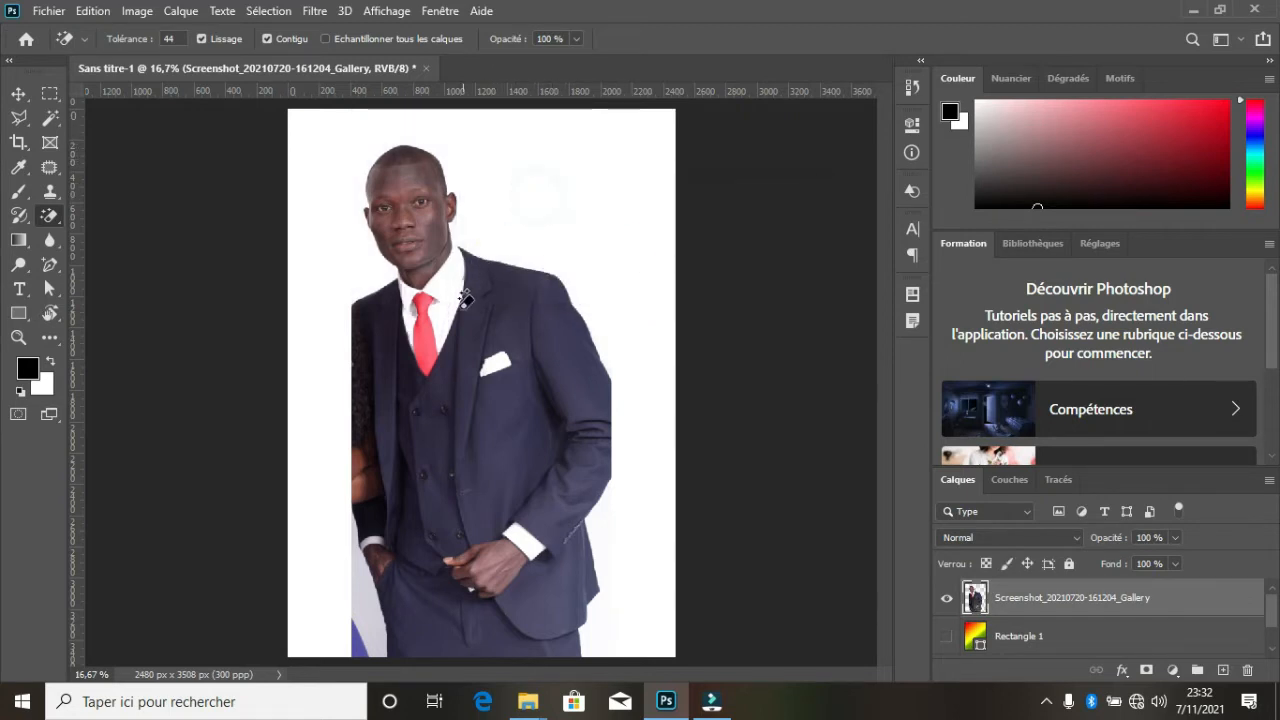
{"action": "left_click", "coordinate": [603, 600]}
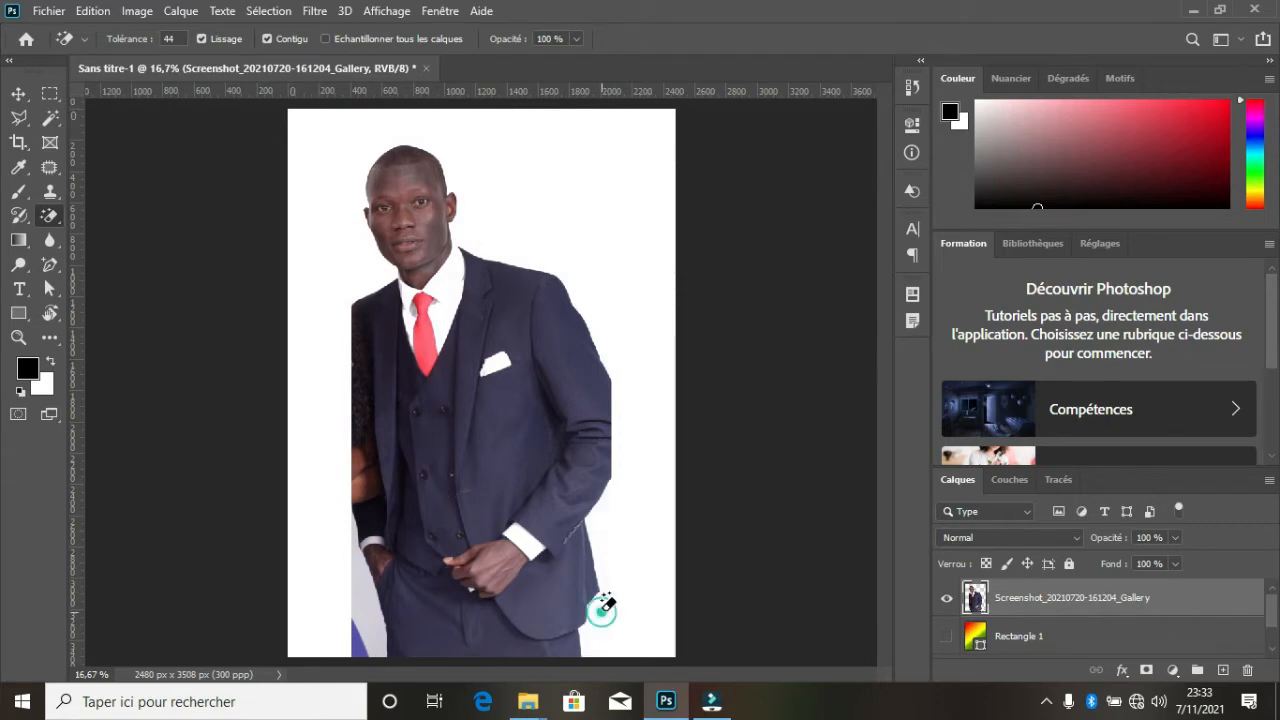
{"action": "left_click", "coordinate": [365, 625]}
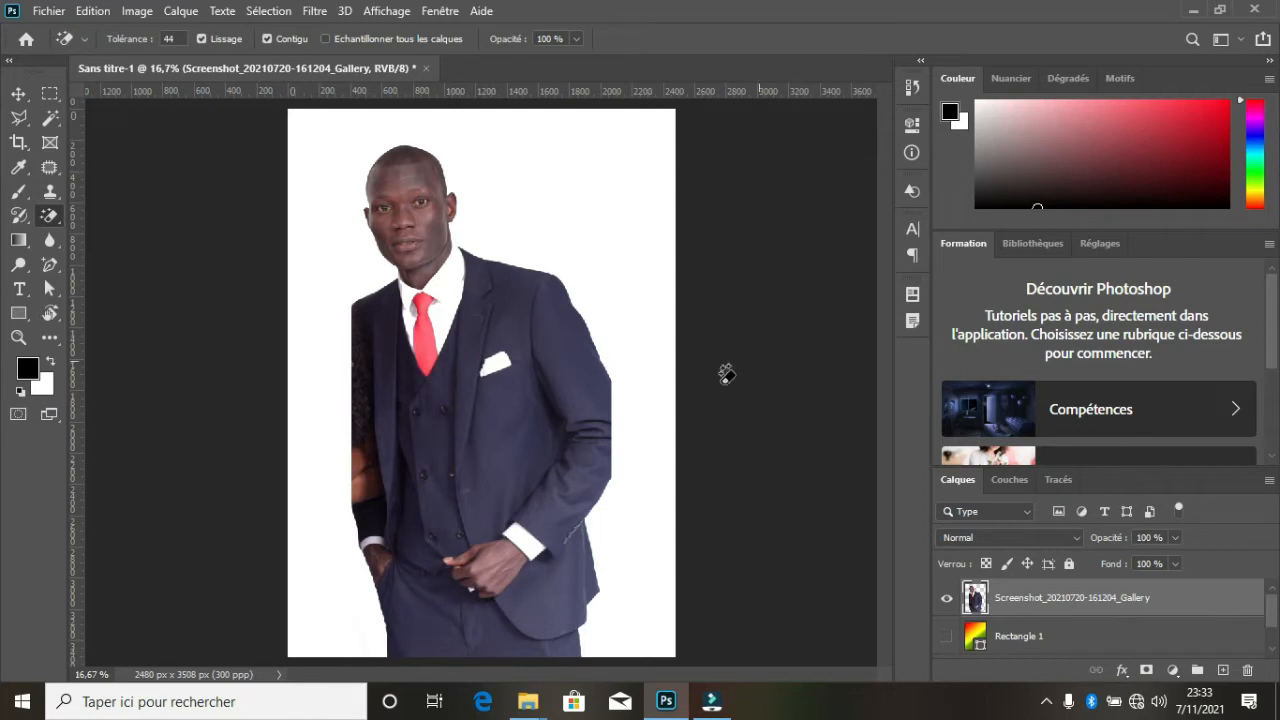
- Move the man's photo slightly up on the canvas and add a reveal-all layer mask (Tout faire apparaître) to its layer
{"action": "left_click", "coordinate": [18, 94]}
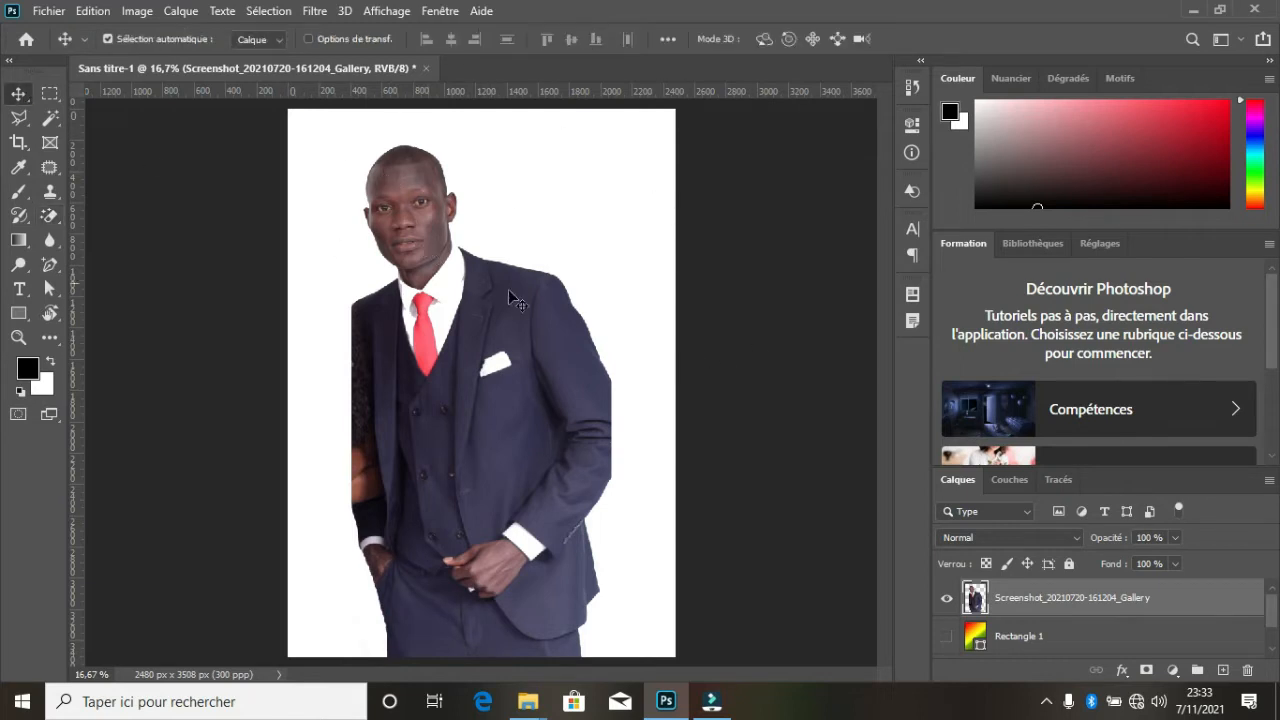
{"action": "left_click_drag", "start_coordinate": [508, 289], "coordinate": [513, 262]}
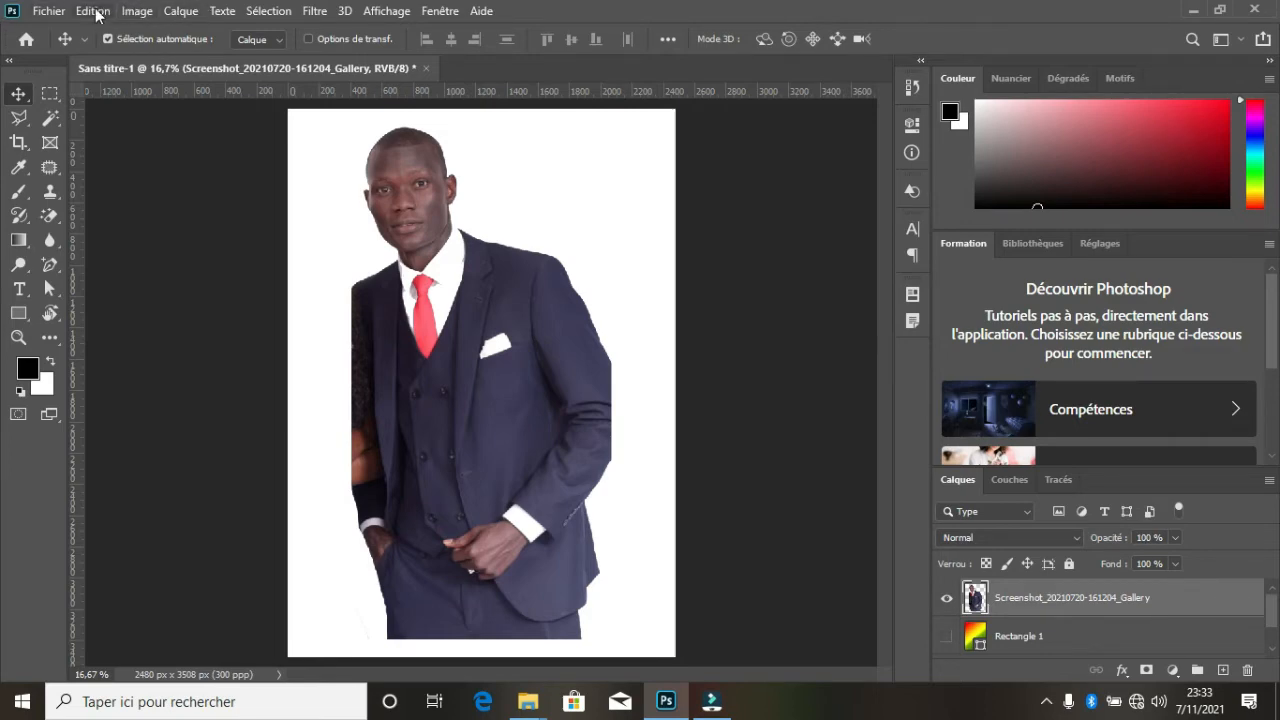
{"action": "left_click", "coordinate": [178, 11]}
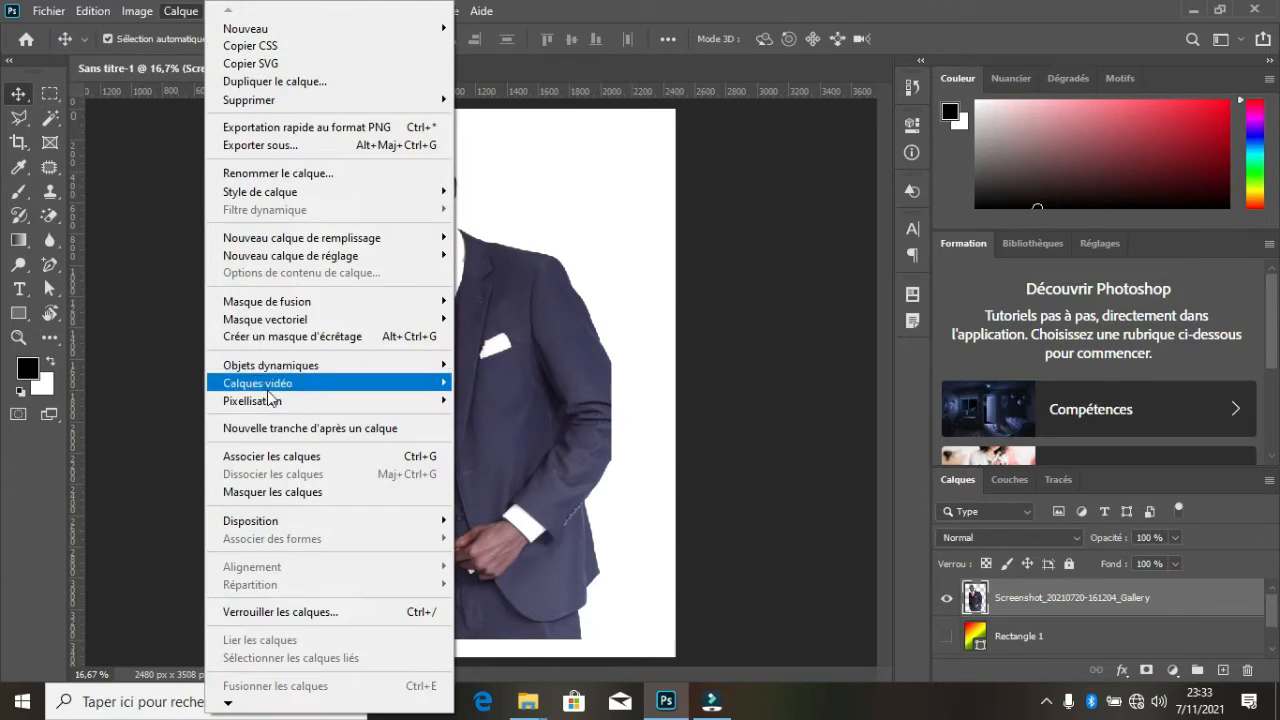
{"action": "mouse_move", "coordinate": [295, 306]}
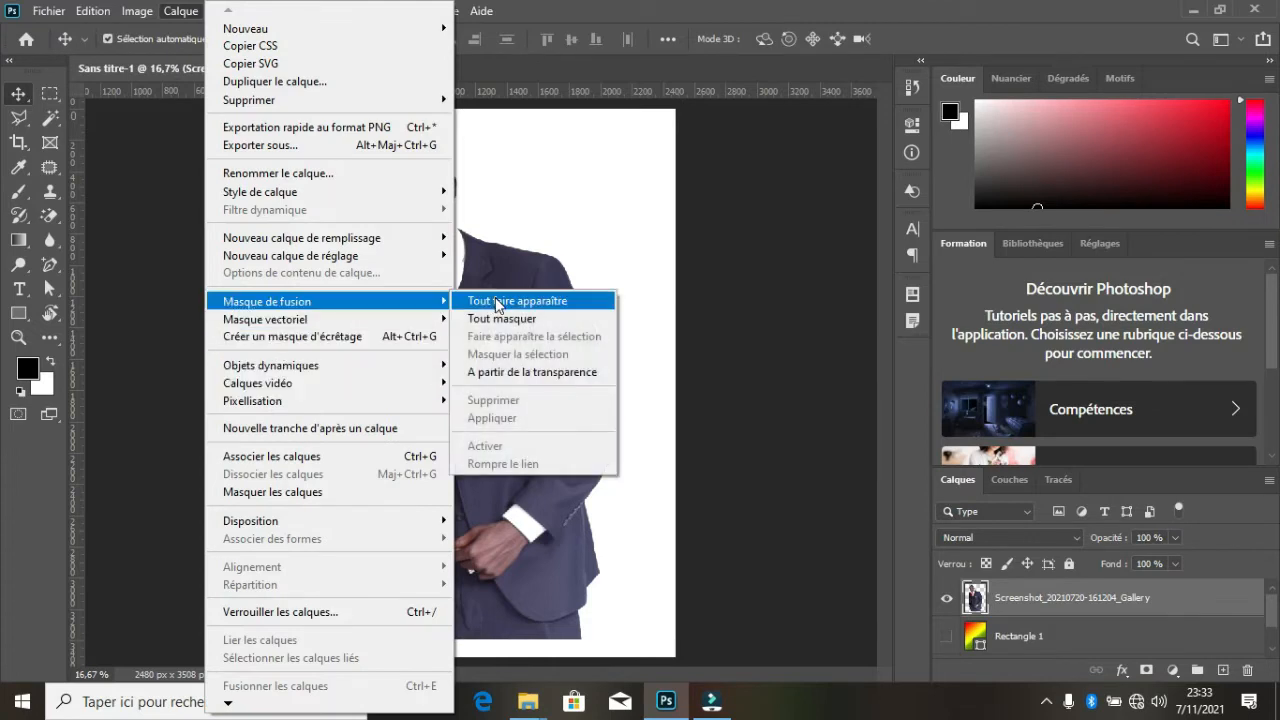
{"action": "left_click", "coordinate": [524, 301]}
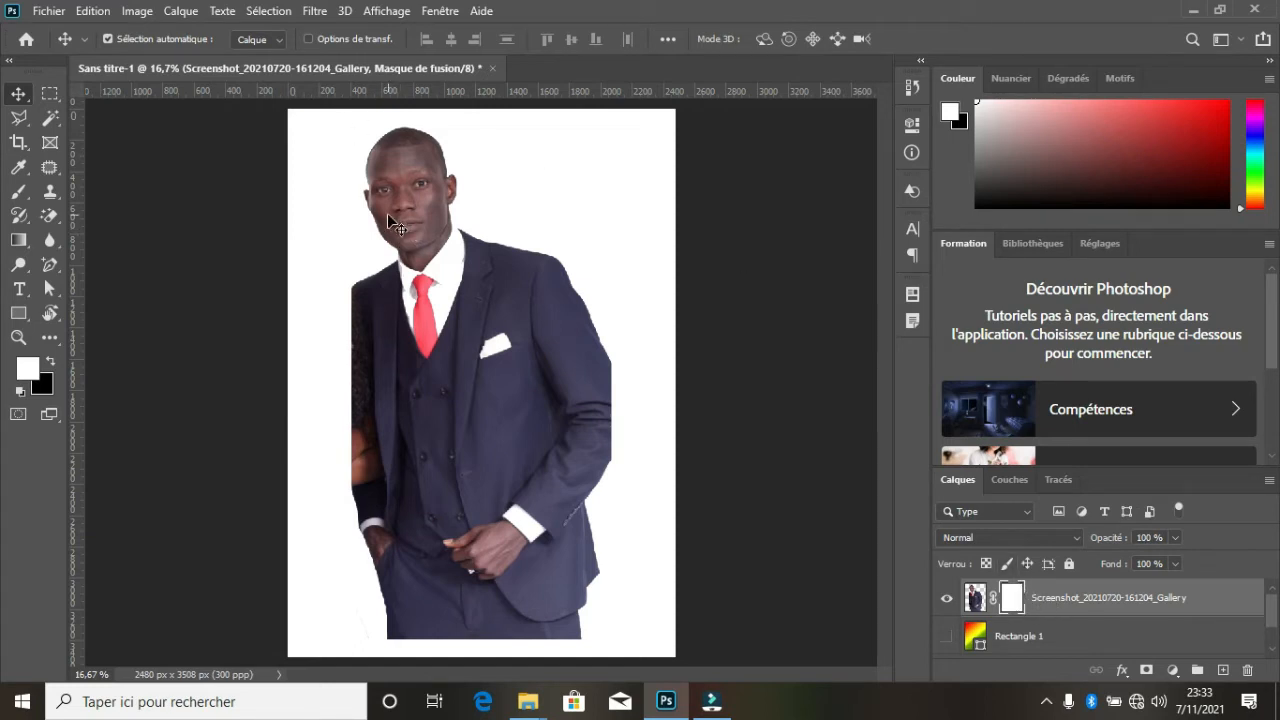
- Fade out the man's lower body by drawing a black-to-white gradient in the Réfléchi style upward on the layer mask
{"action": "left_click", "coordinate": [19, 241]}
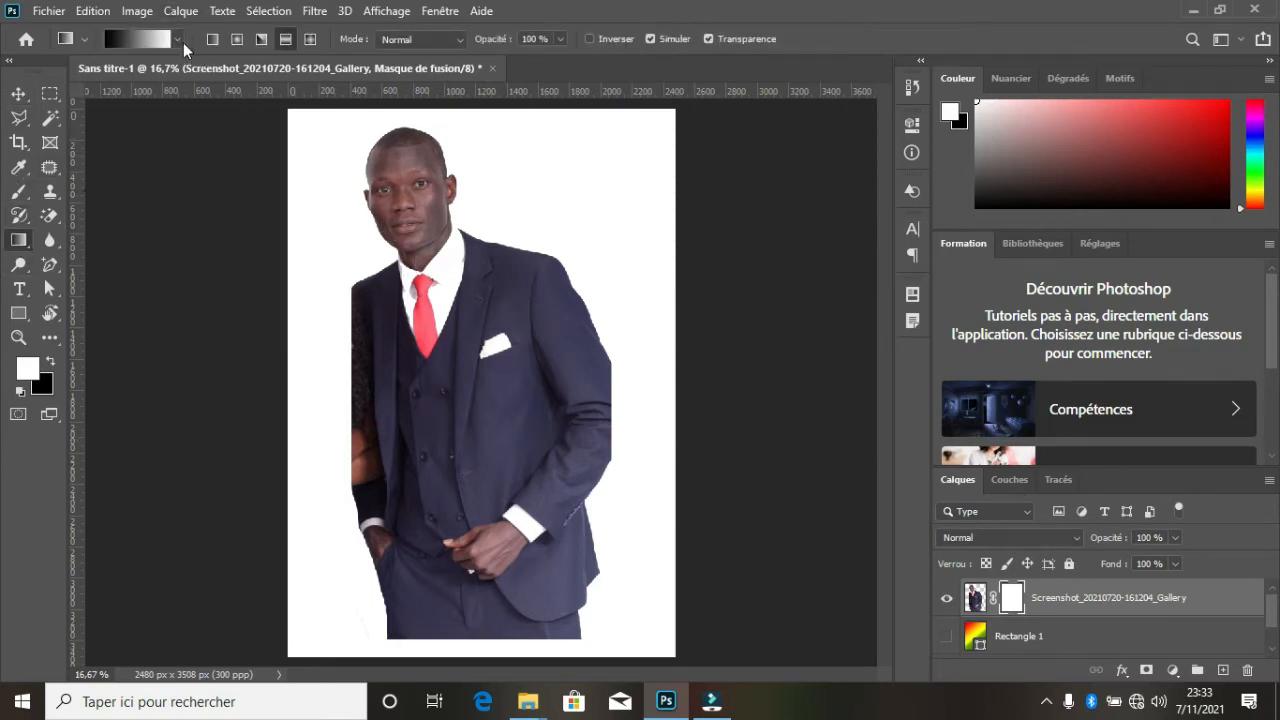
{"action": "left_click", "coordinate": [178, 40]}
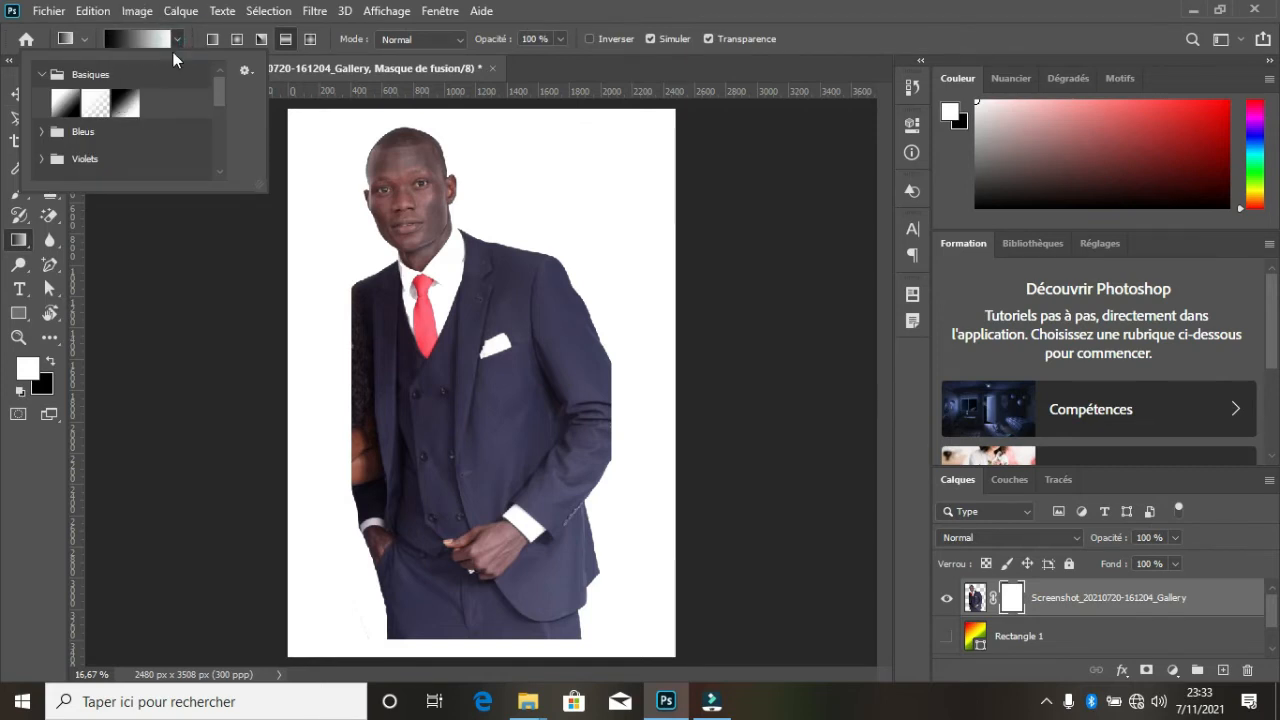
{"action": "left_click", "coordinate": [126, 104]}
{"action": "left_click", "coordinate": [43, 74]}
{"action": "left_click", "coordinate": [43, 74]}
{"action": "left_click", "coordinate": [139, 108]}
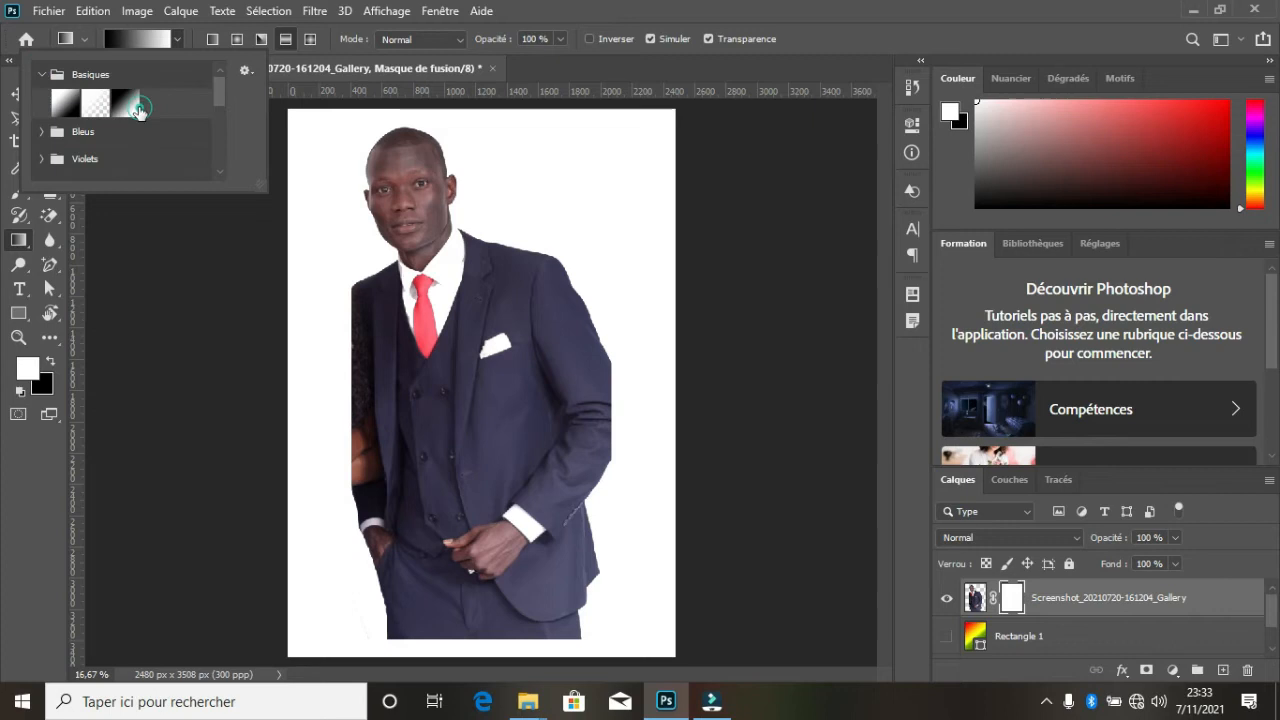
{"action": "left_click", "coordinate": [286, 40]}
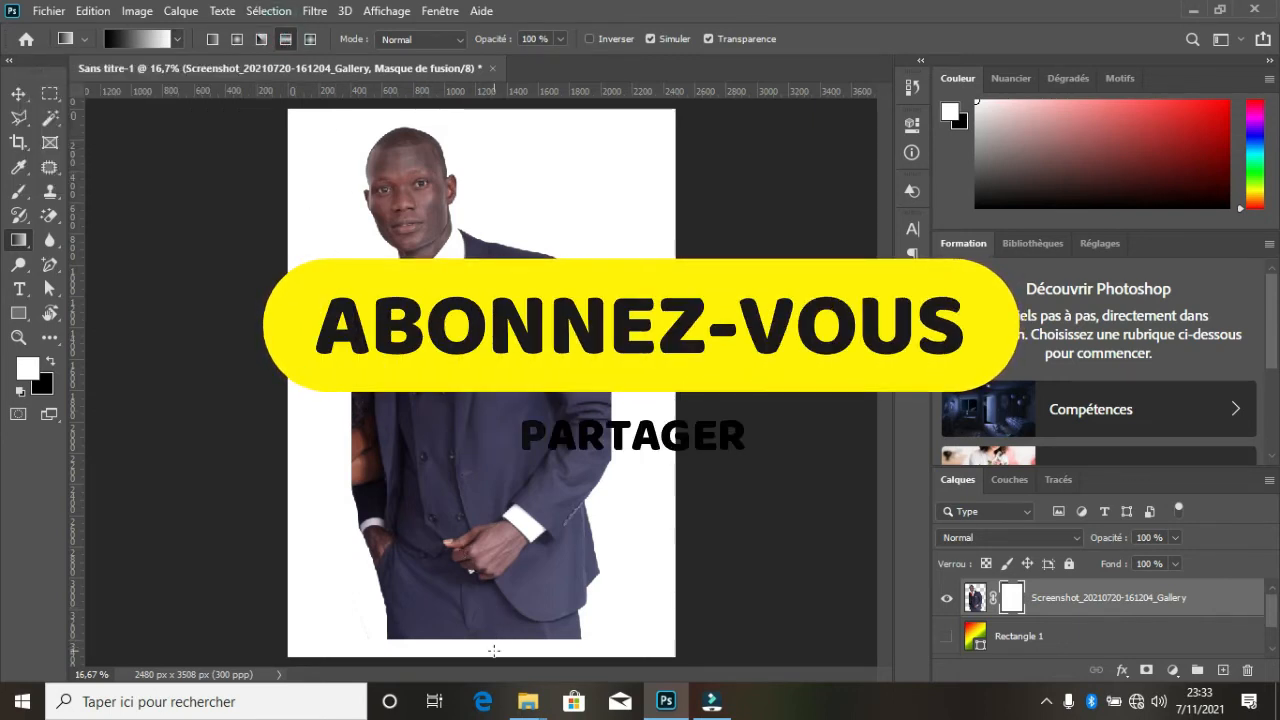
{"action": "left_click_drag", "start_coordinate": [494, 628], "coordinate": [478, 424]}
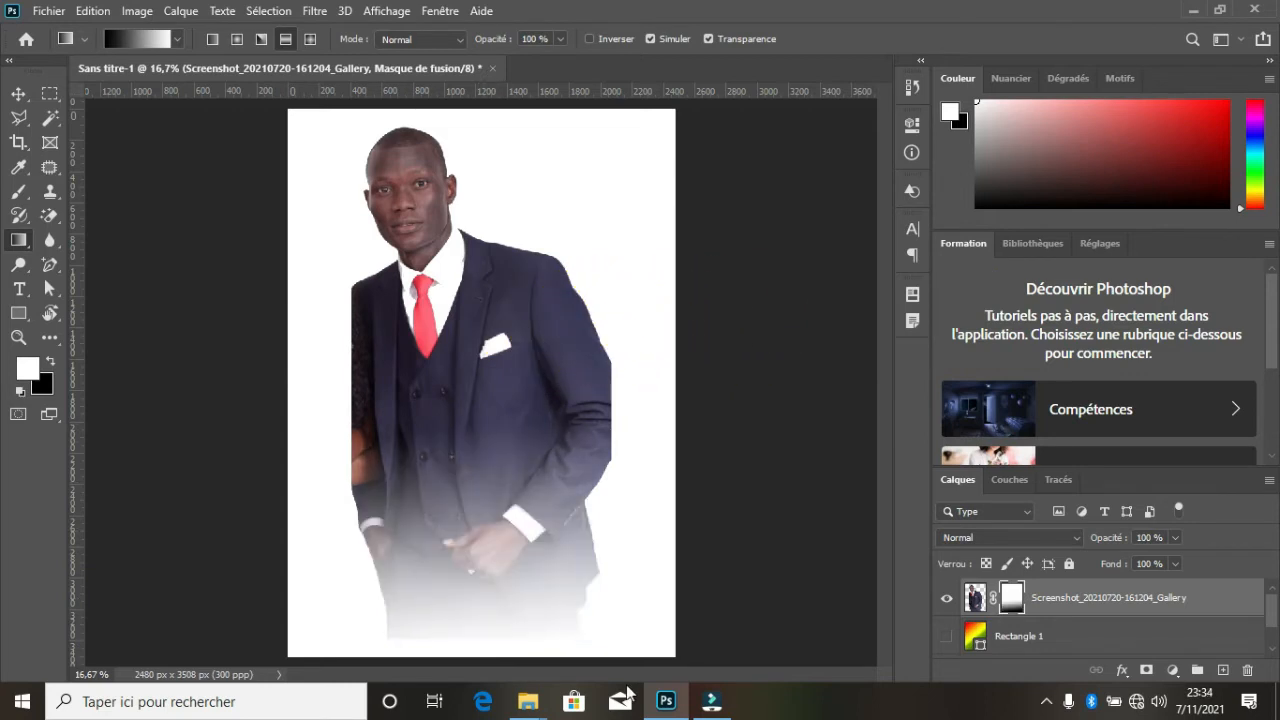
- Show the Rectangle 1 gradient layer again and reposition the man slightly right and down over it
{"action": "left_click", "coordinate": [18, 93]}
{"action": "mouse_move", "coordinate": [484, 351]}
{"action": "left_mouse_down"}
{"action": "mouse_move", "coordinate": [505, 340]}
{"action": "mouse_move", "coordinate": [502, 350]}
{"action": "left_mouse_up"}
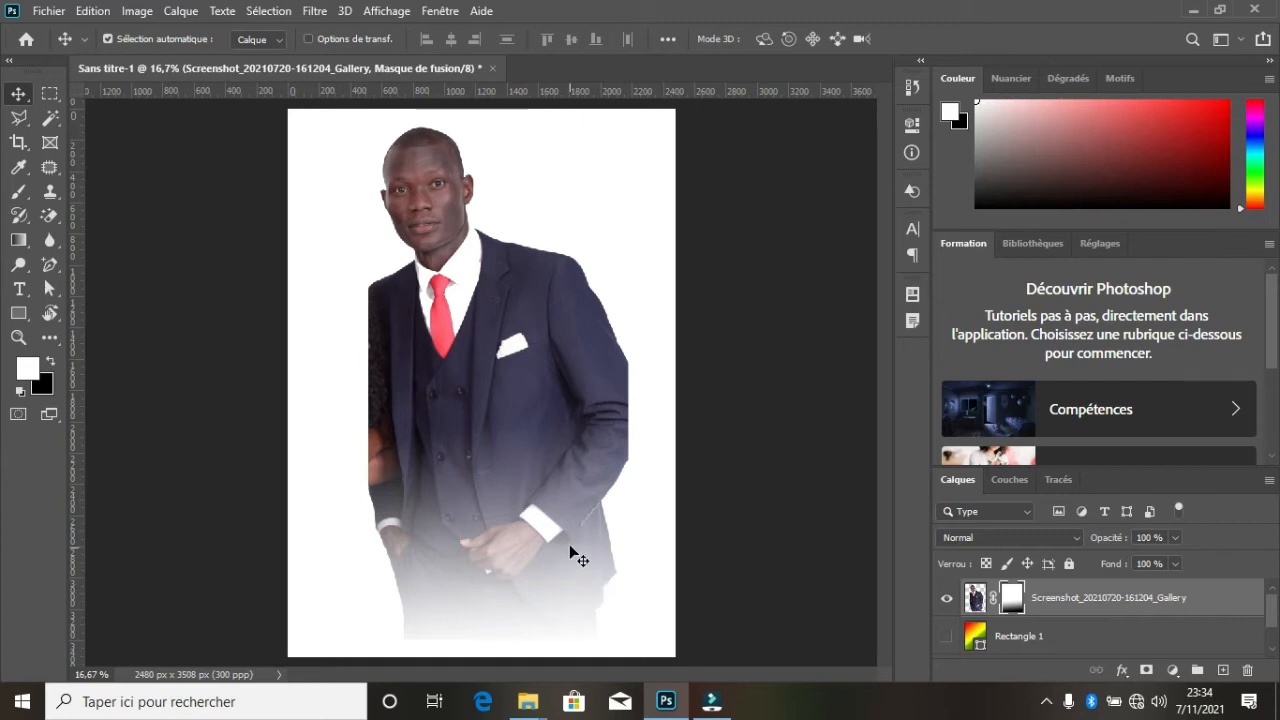
{"action": "left_click", "coordinate": [946, 638]}
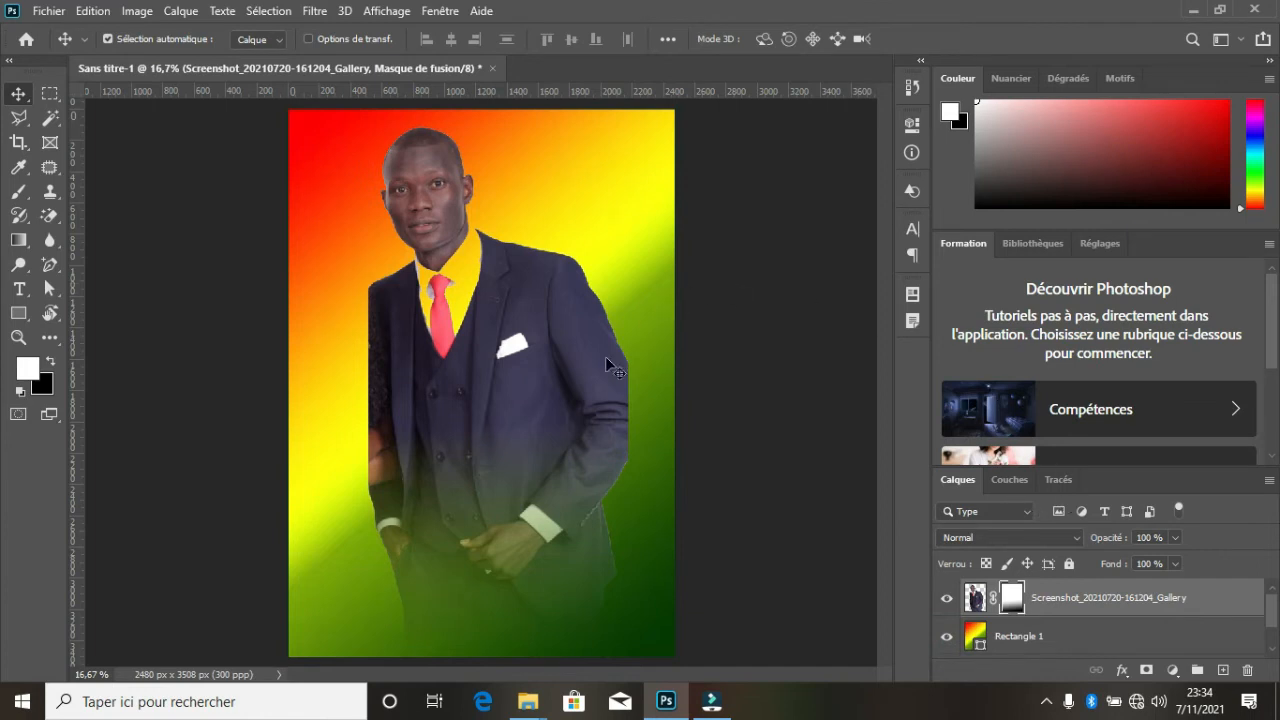
{"action": "left_click_drag", "start_coordinate": [541, 424], "coordinate": [537, 461]}
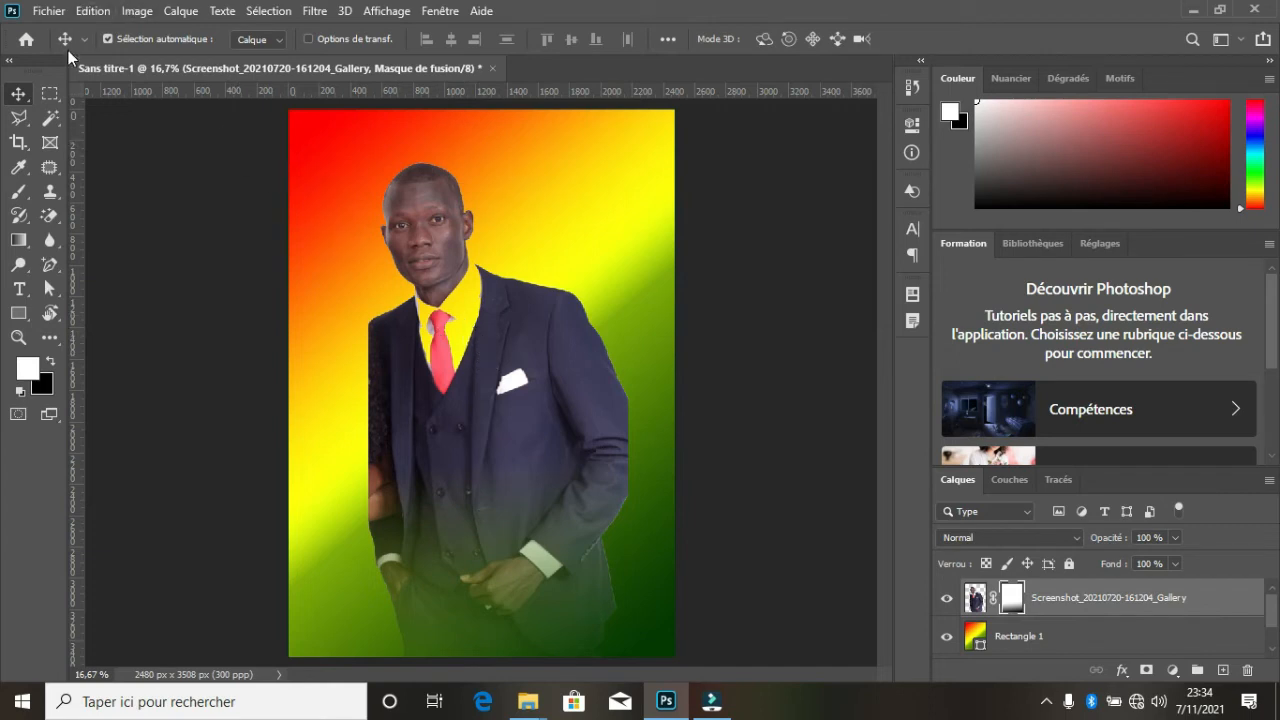
- Apply the lower-body fade mask to the photo layer and add a new reveal-all layer mask
{"action": "left_click", "coordinate": [193, 14]}
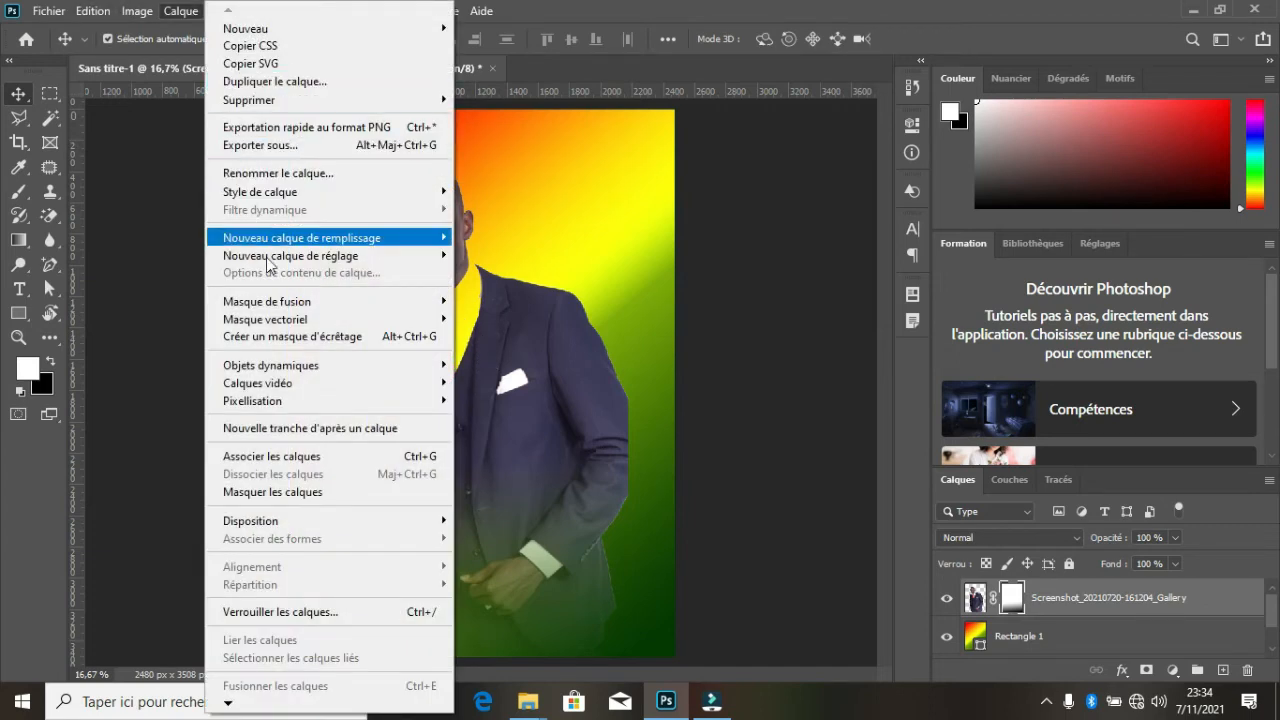
{"action": "mouse_move", "coordinate": [280, 305]}
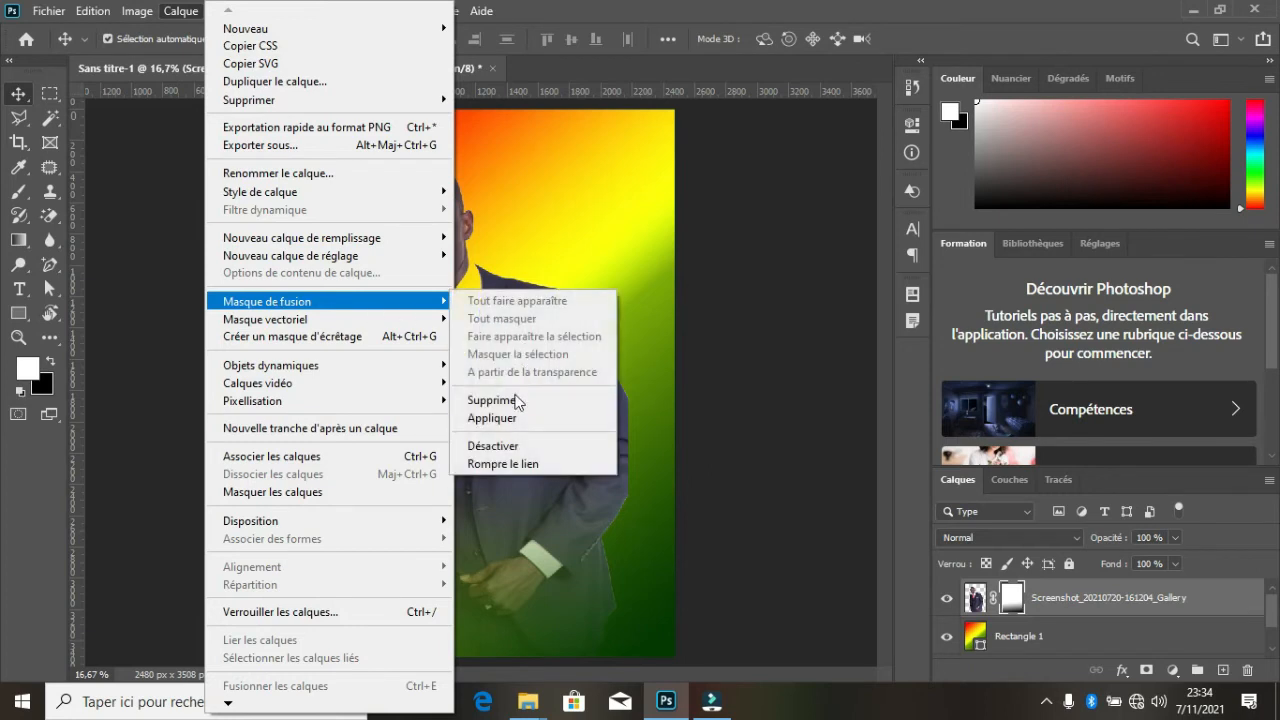
{"action": "left_click", "coordinate": [514, 417]}
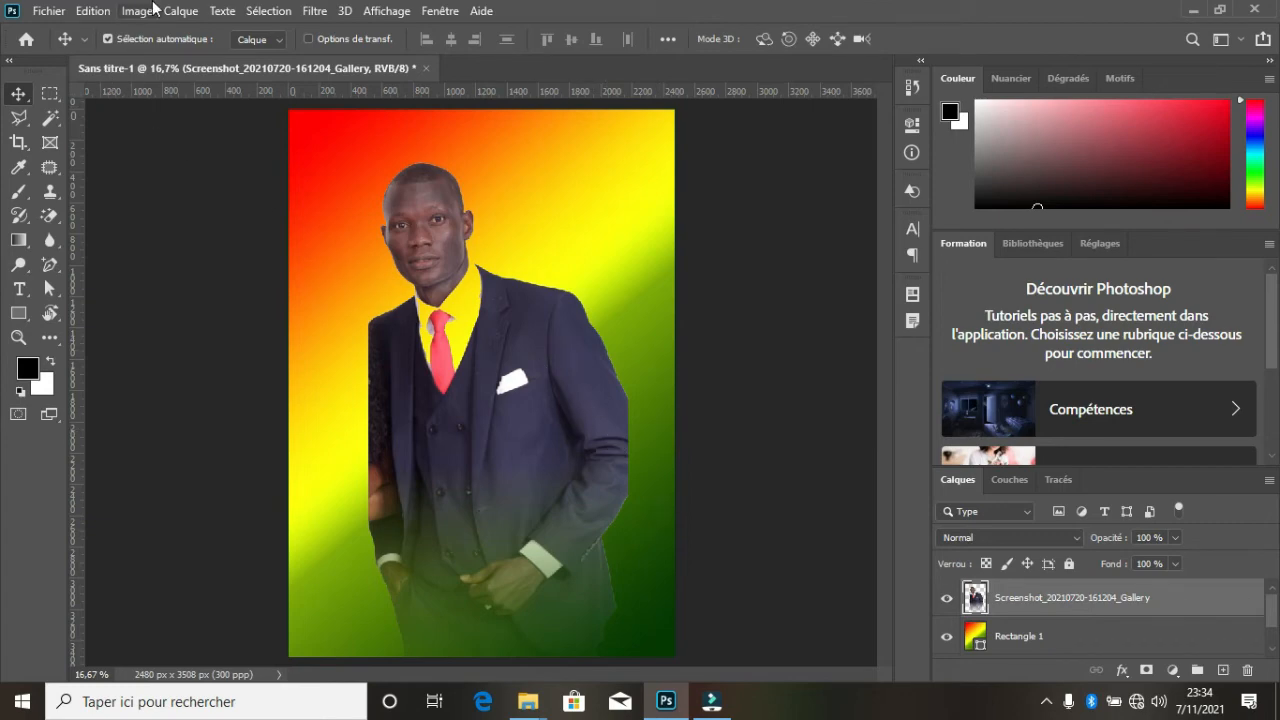
{"action": "left_click", "coordinate": [183, 12]}
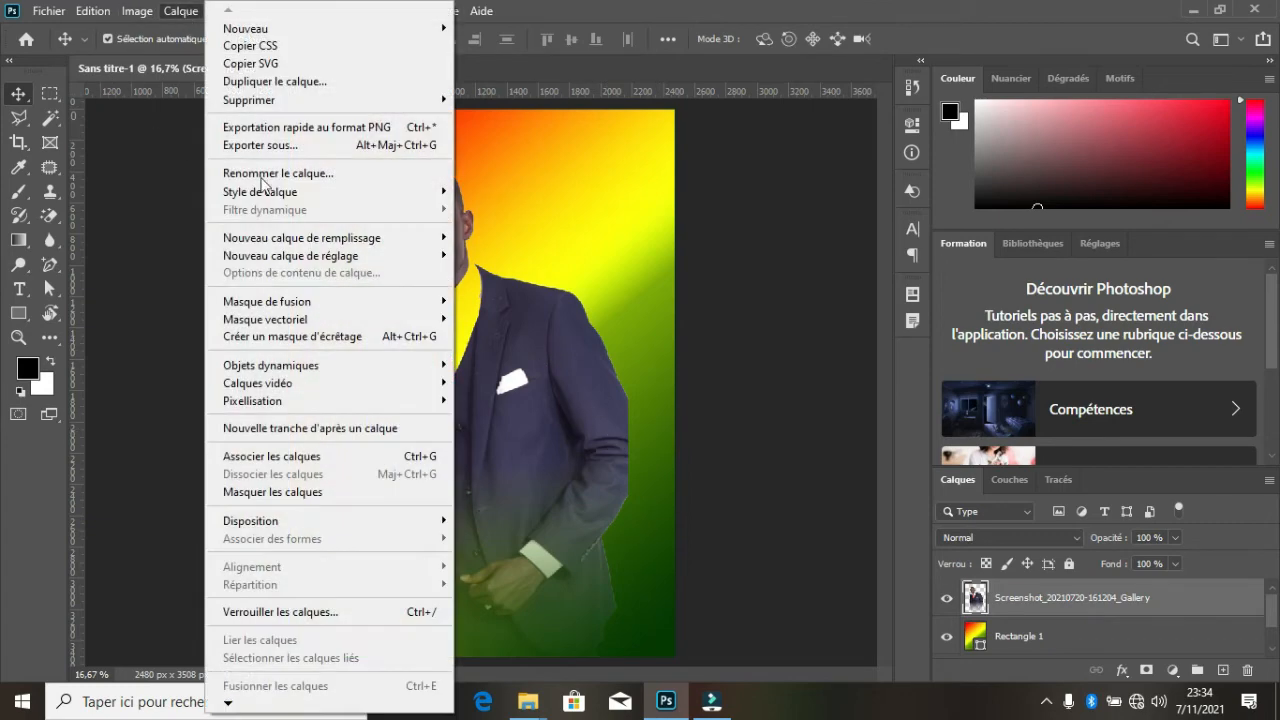
{"action": "mouse_move", "coordinate": [292, 301]}
{"action": "left_click", "coordinate": [472, 302]}
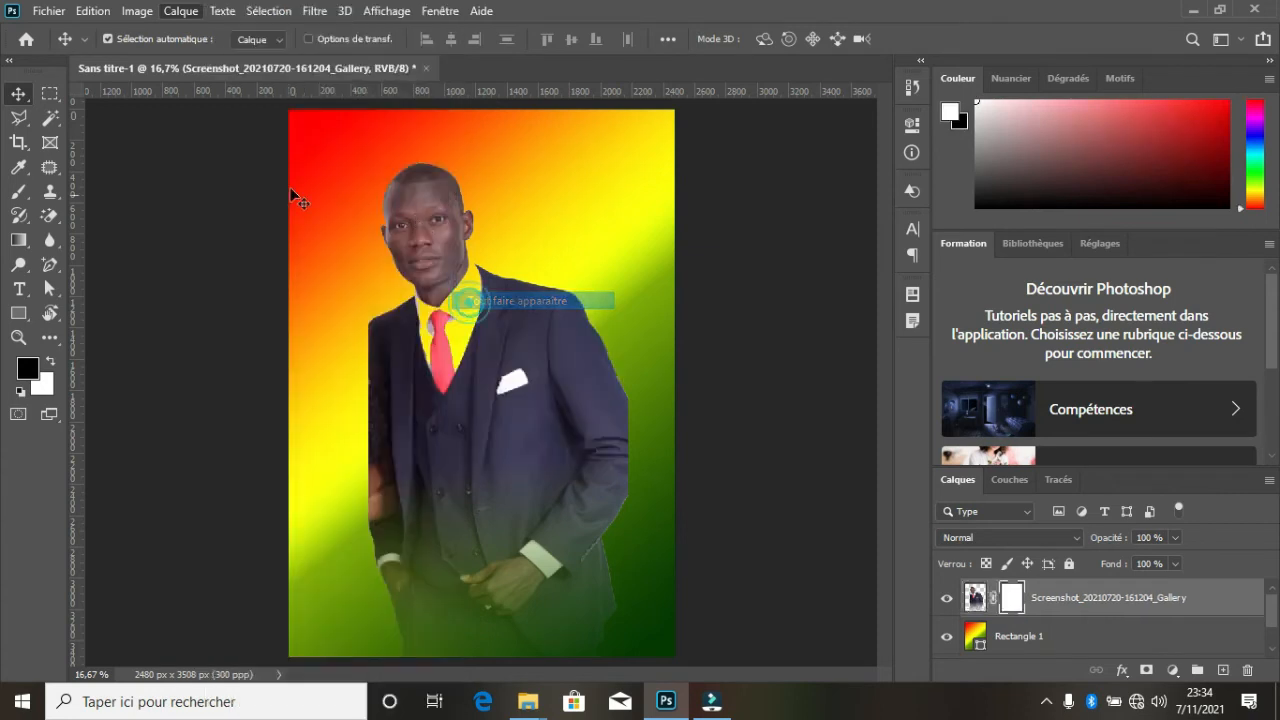
- Fade the right edge of the man's suit by drawing the black-to-white gradient inward to his chest on the mask
{"action": "key", "text": "x"}
{"action": "left_click", "coordinate": [18, 240]}
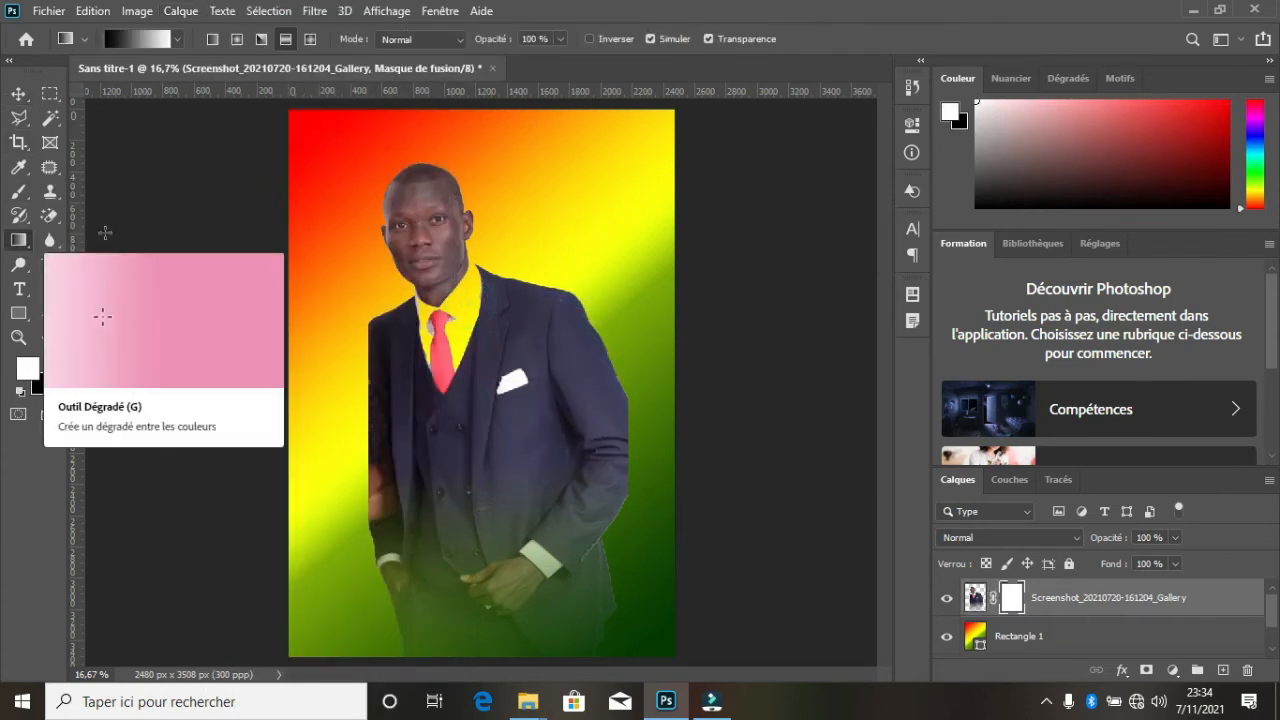
{"action": "left_click_drag", "start_coordinate": [630, 424], "coordinate": [504, 418]}
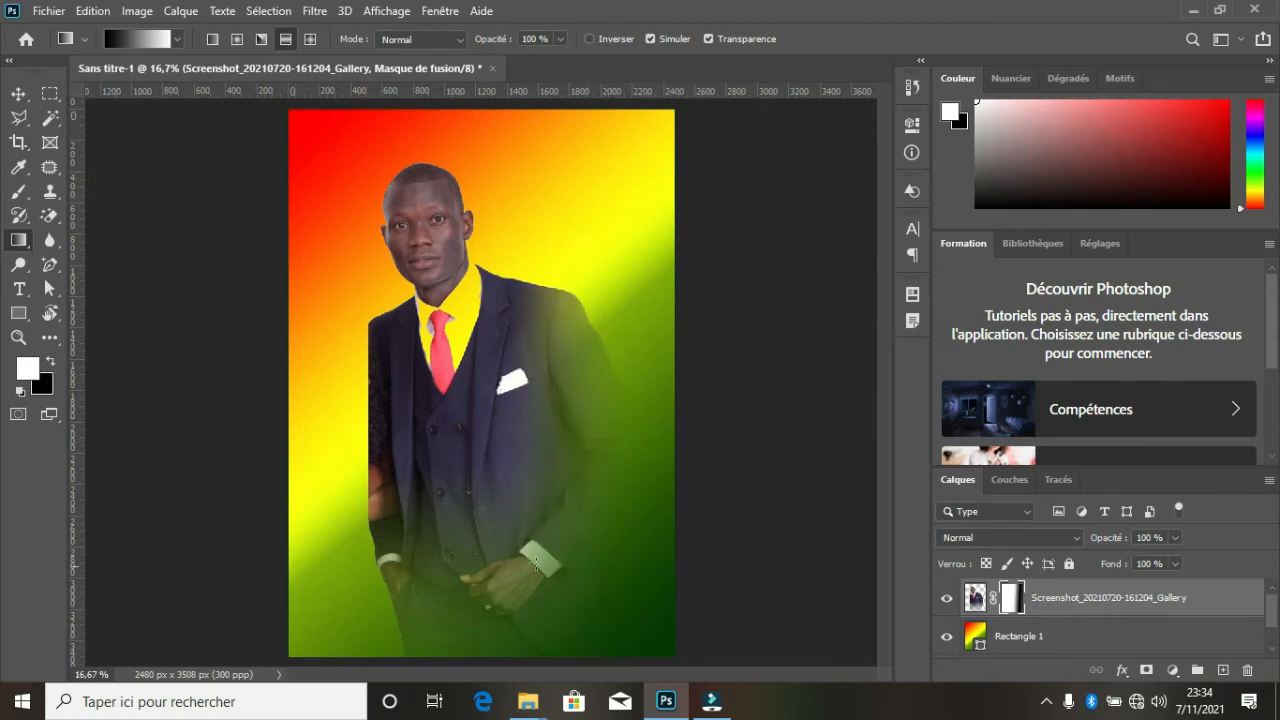
- Apply the mask that fades the suit's right edge and add another reveal-all mask to the photo layer
{"action": "left_click", "coordinate": [181, 11]}
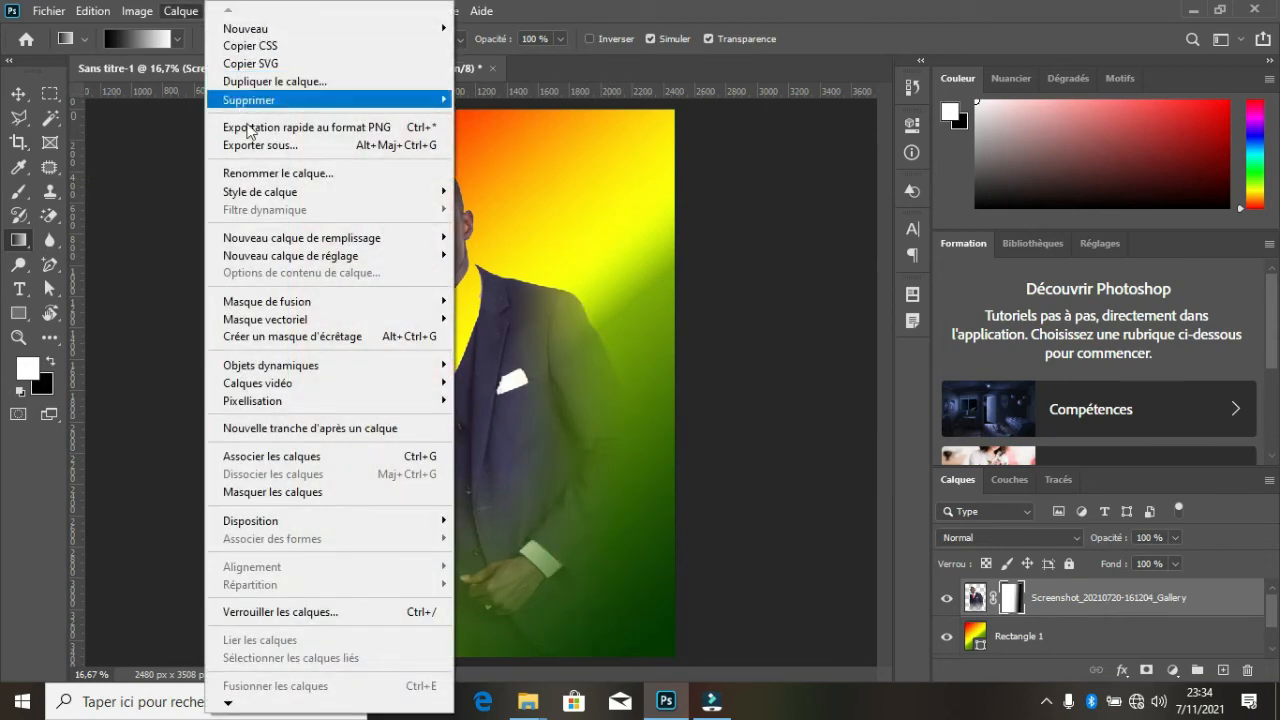
{"action": "mouse_move", "coordinate": [282, 310]}
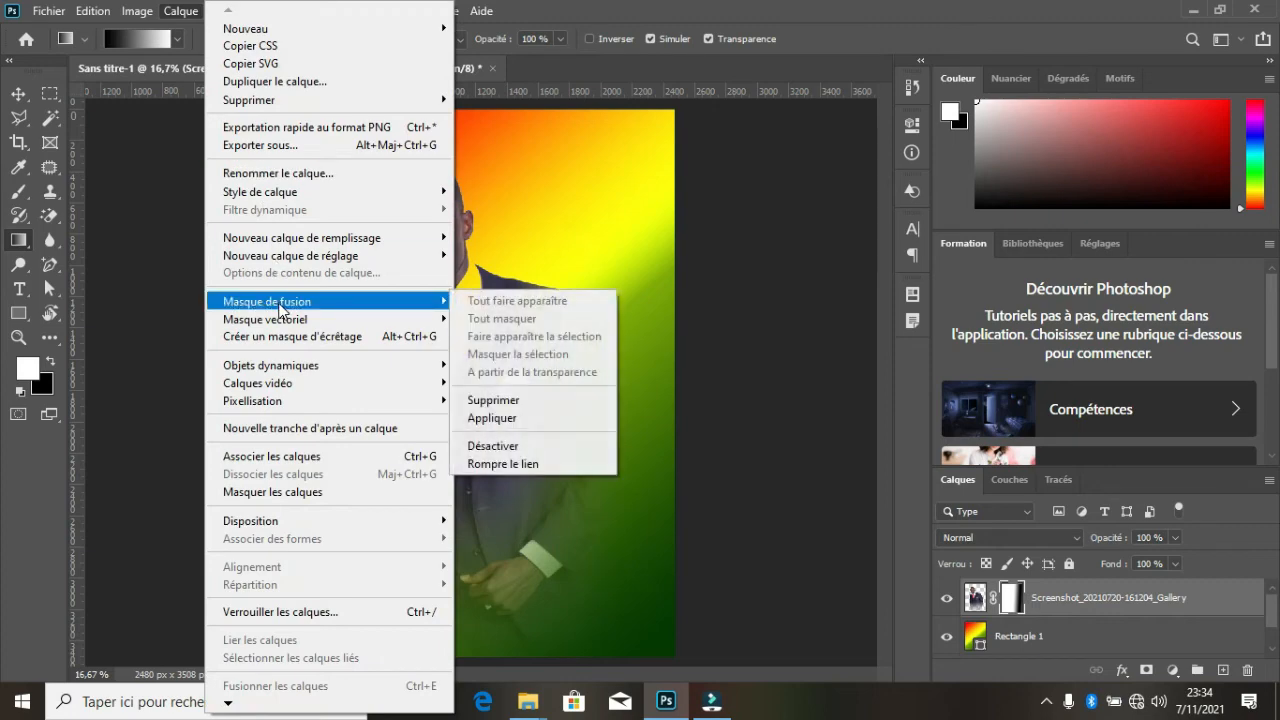
{"action": "left_click", "coordinate": [526, 418]}
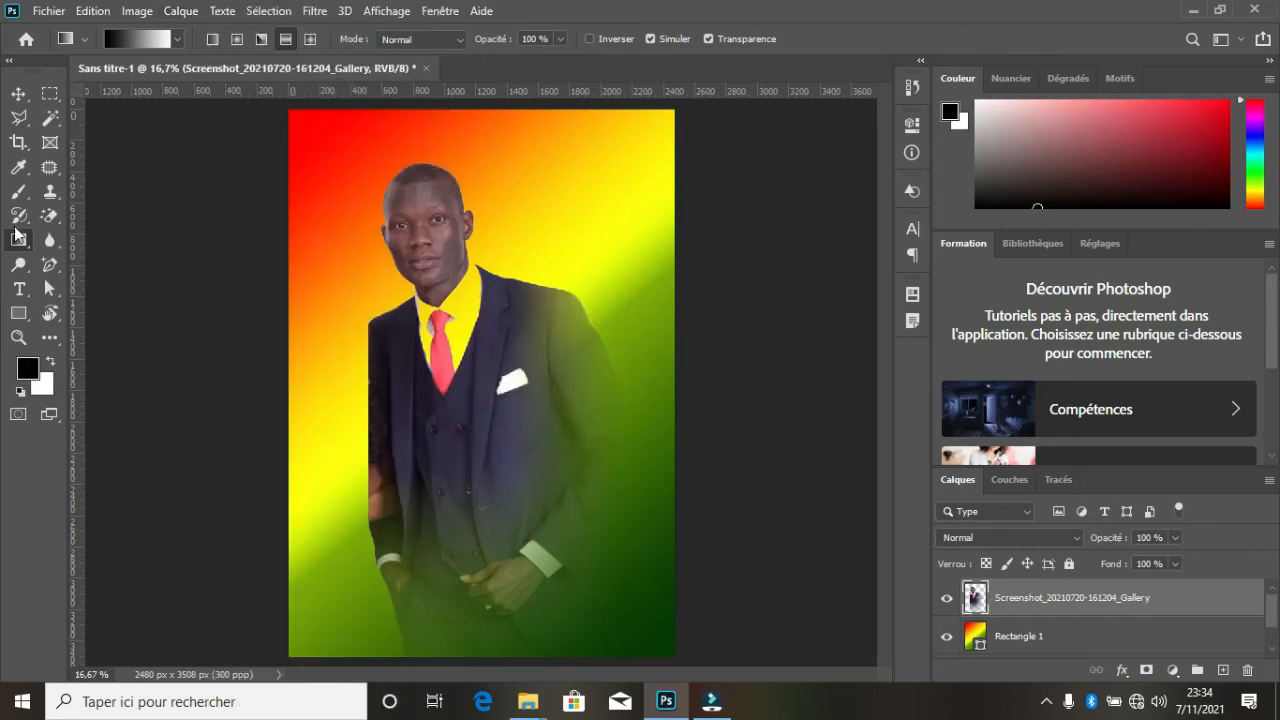
{"action": "left_click", "coordinate": [193, 14]}
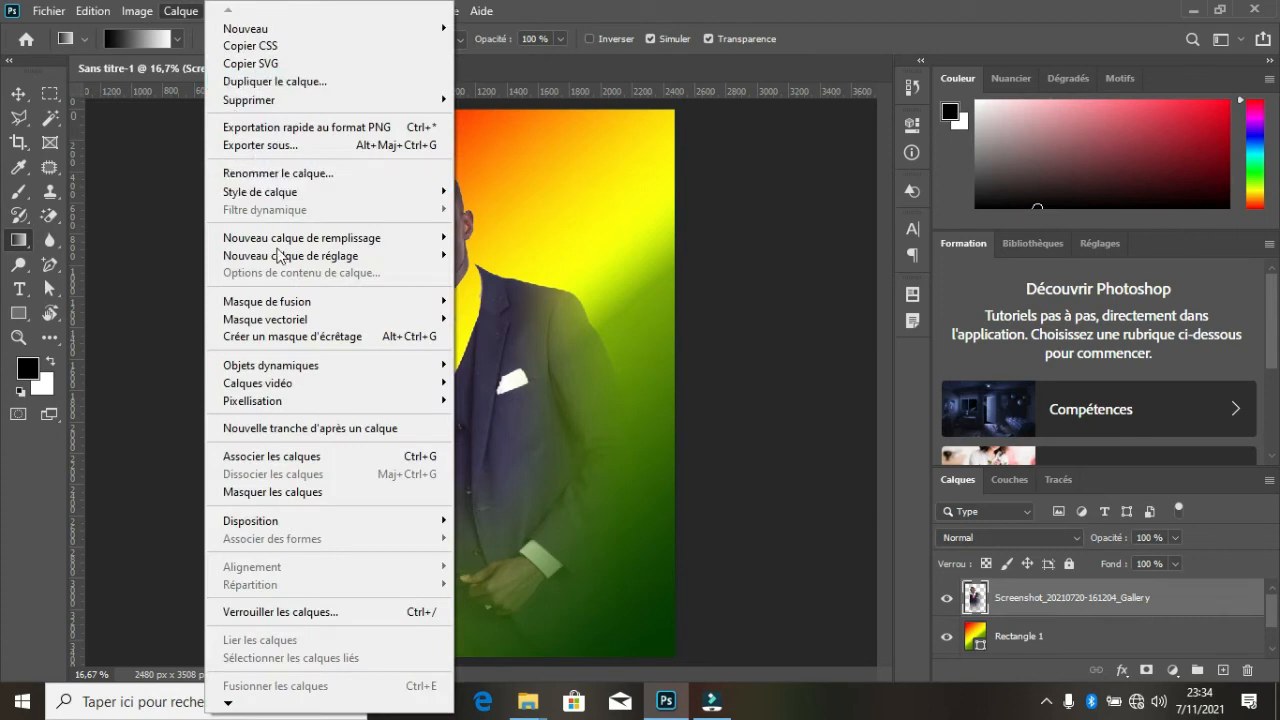
{"action": "mouse_move", "coordinate": [354, 305]}
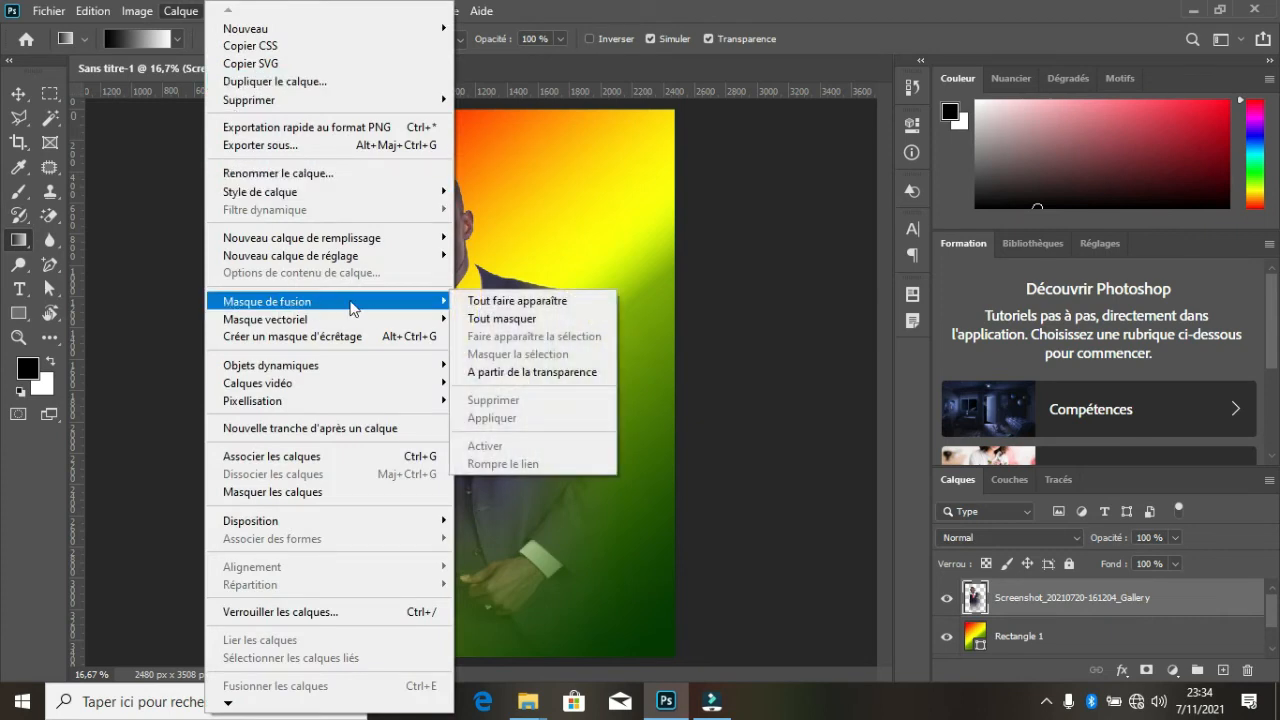
{"action": "left_click", "coordinate": [520, 302]}
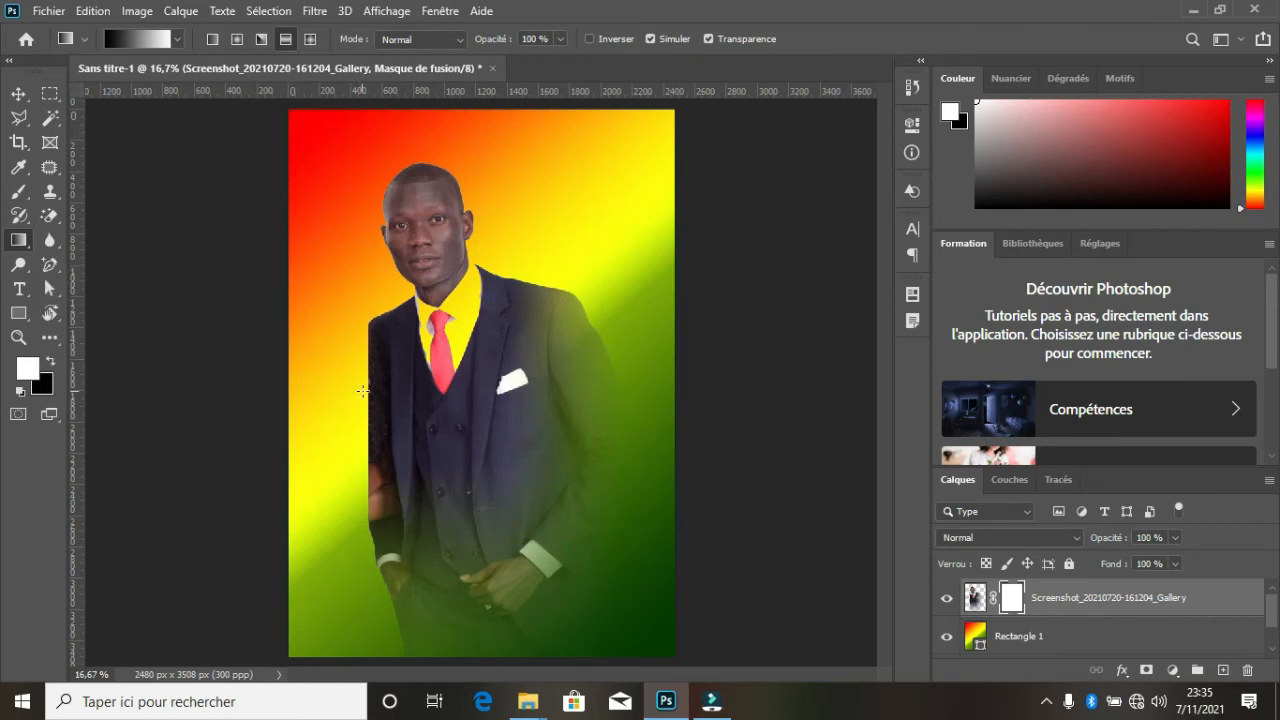
- Fade the left edge of the man's suit with the gradient on the mask, redrawing it shorter so his face stays solid
{"action": "left_click_drag", "start_coordinate": [360, 388], "coordinate": [488, 384]}
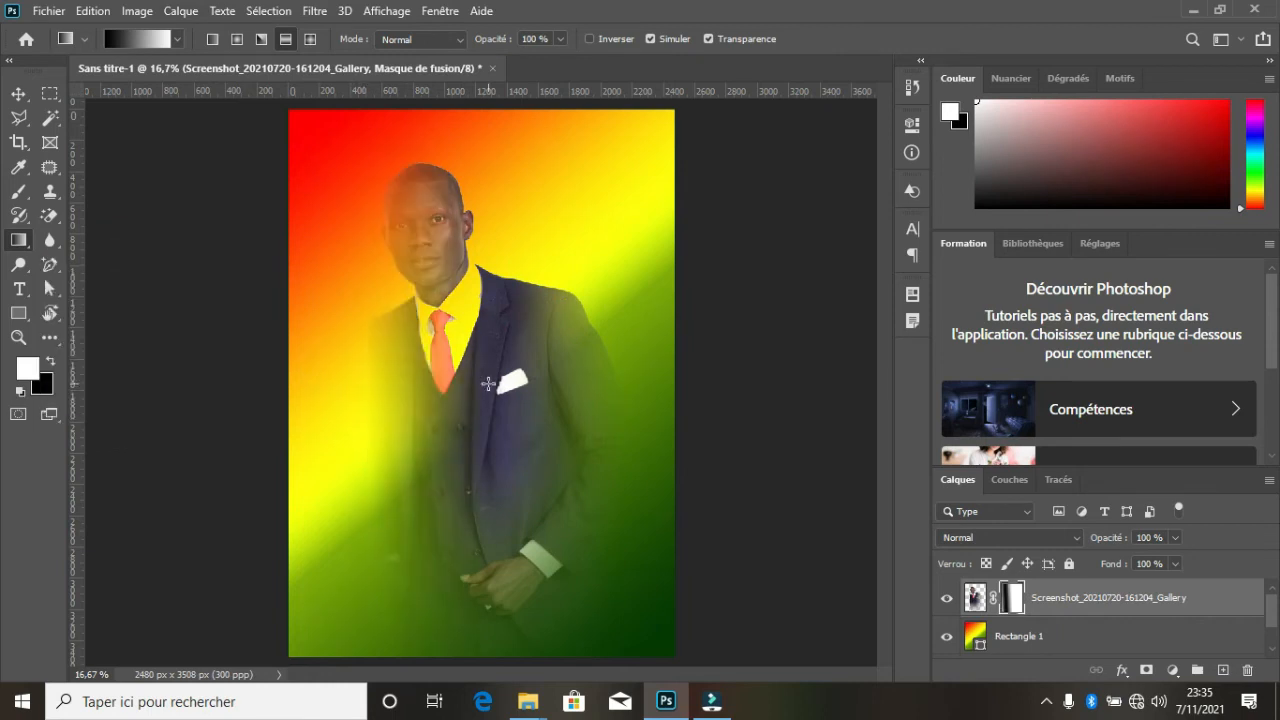
{"action": "left_click_drag", "start_coordinate": [345, 451], "coordinate": [442, 414]}
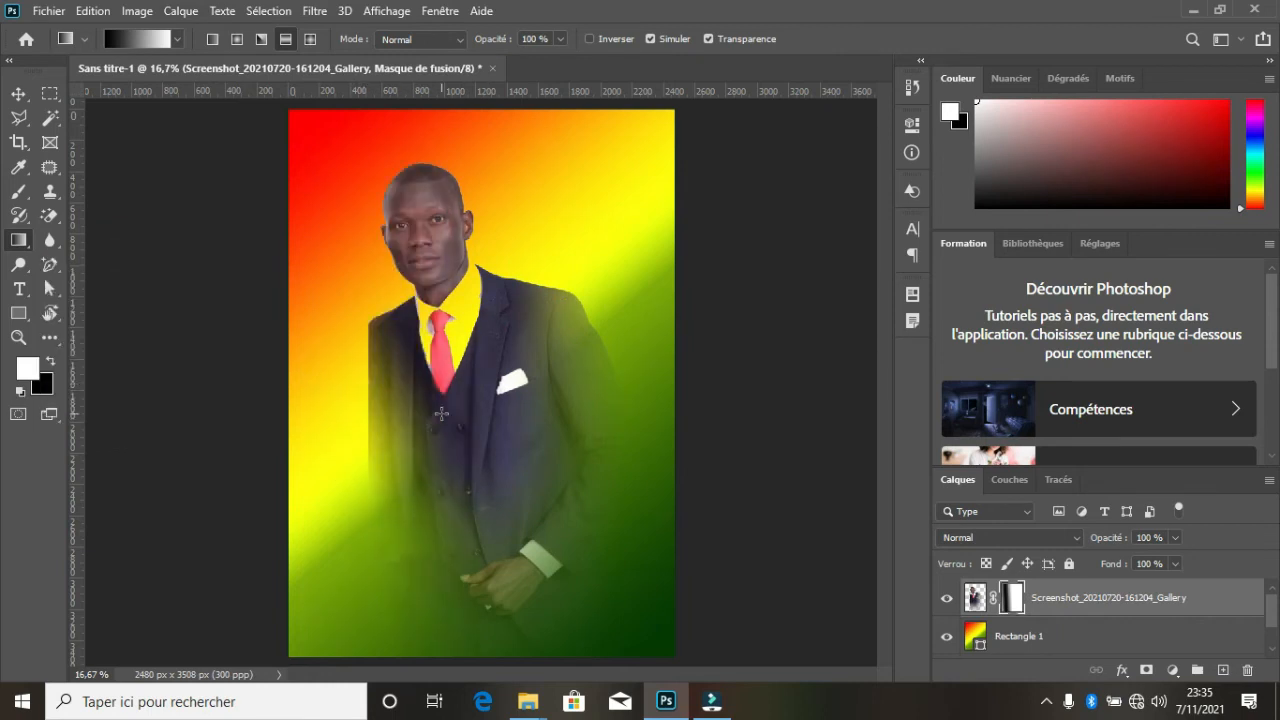
{"action": "left_click_drag", "start_coordinate": [357, 374], "coordinate": [426, 369]}
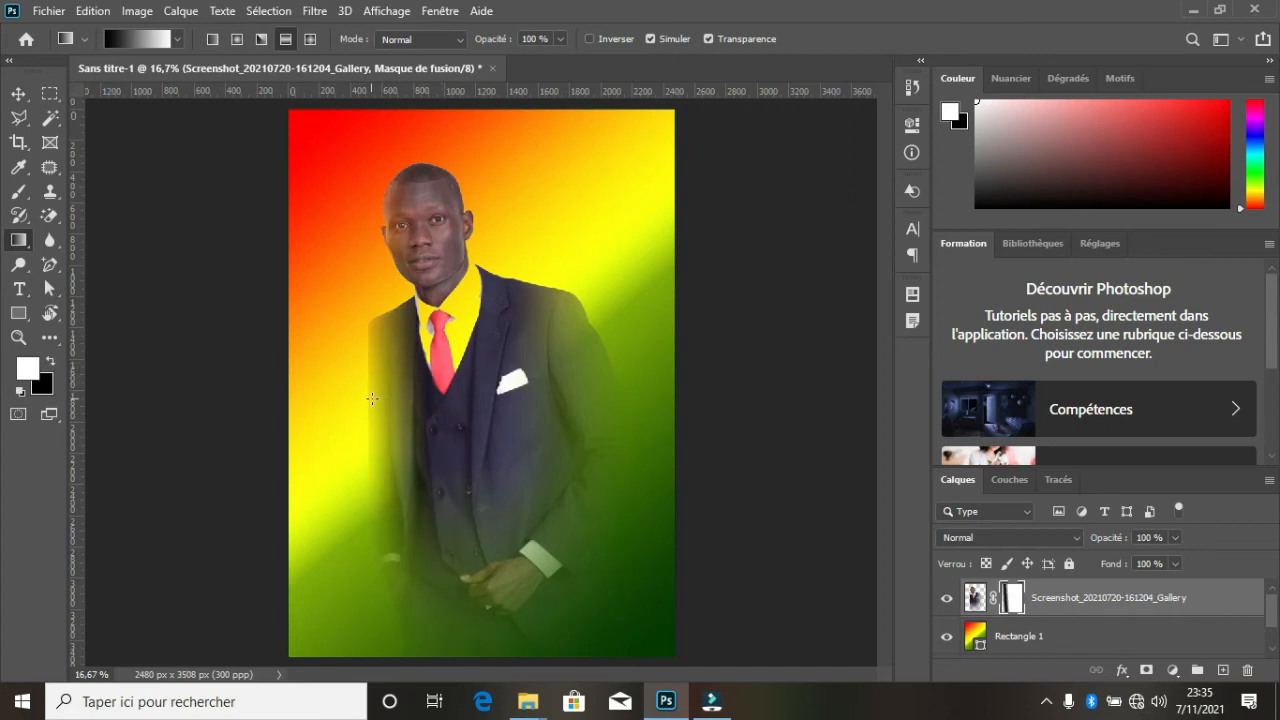
- Move the man up and slightly right on the poster, temporarily hiding the Rectangle 1 layer while adjusting him
{"action": "left_click", "coordinate": [28, 93]}
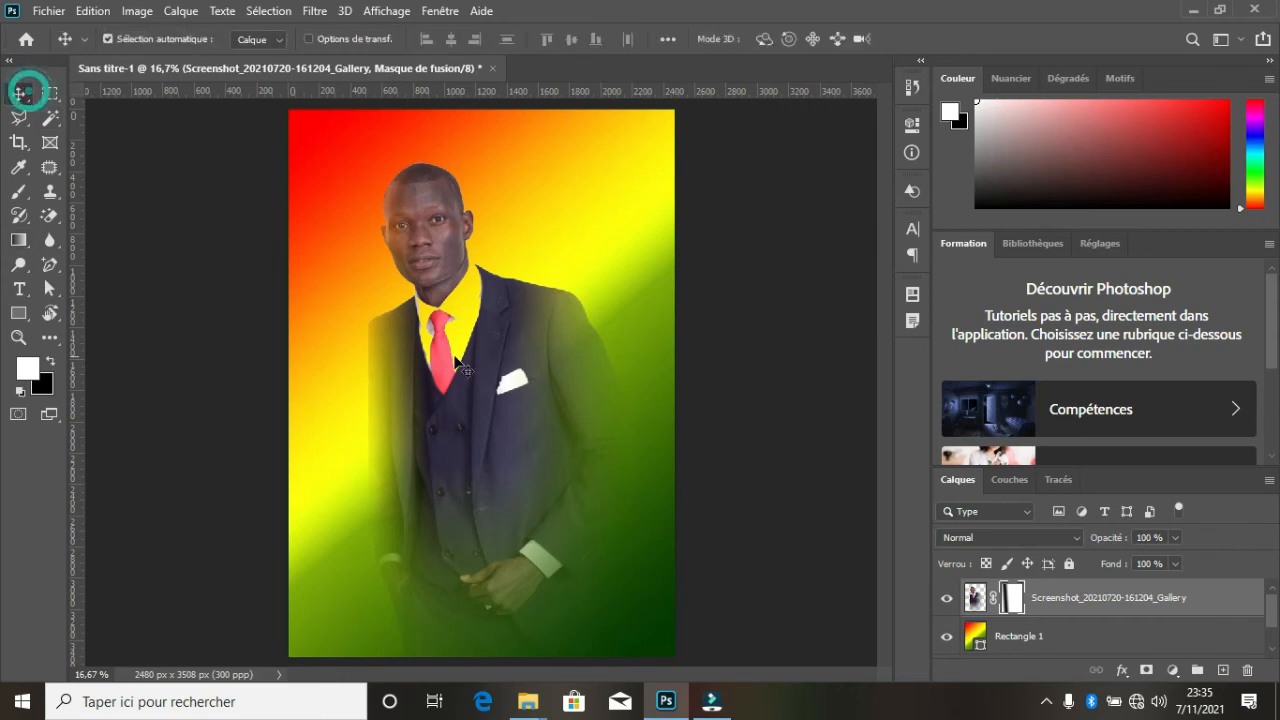
{"action": "left_click_drag", "start_coordinate": [471, 453], "coordinate": [461, 417]}
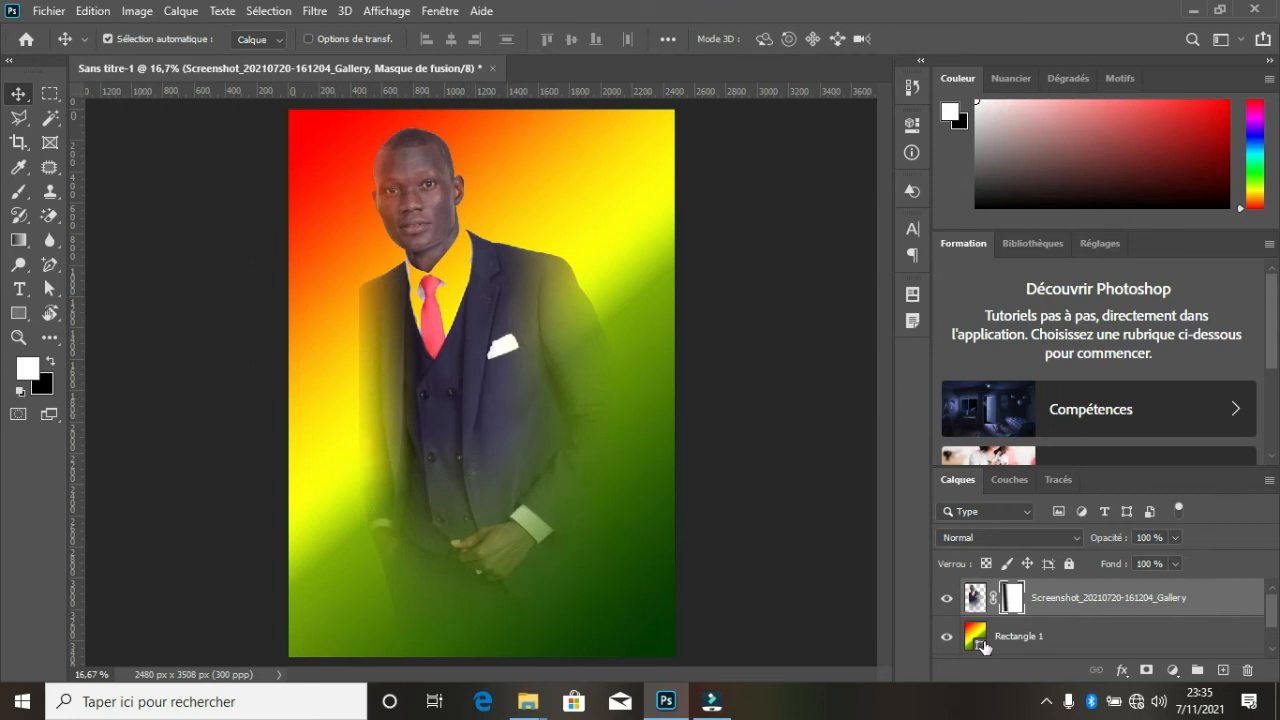
{"action": "left_click", "coordinate": [946, 638]}
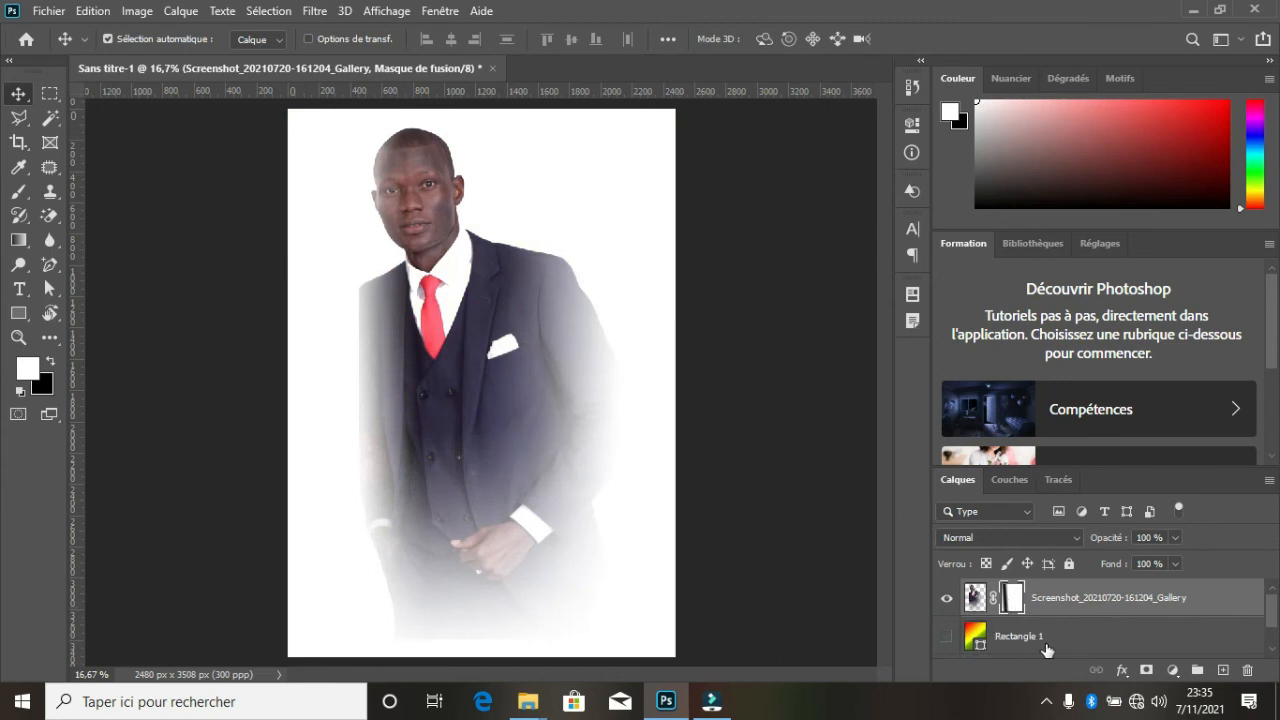
{"action": "mouse_move", "coordinate": [503, 429]}
{"action": "left_mouse_down"}
{"action": "mouse_move", "coordinate": [542, 420]}
{"action": "mouse_move", "coordinate": [511, 429]}
{"action": "left_mouse_up"}
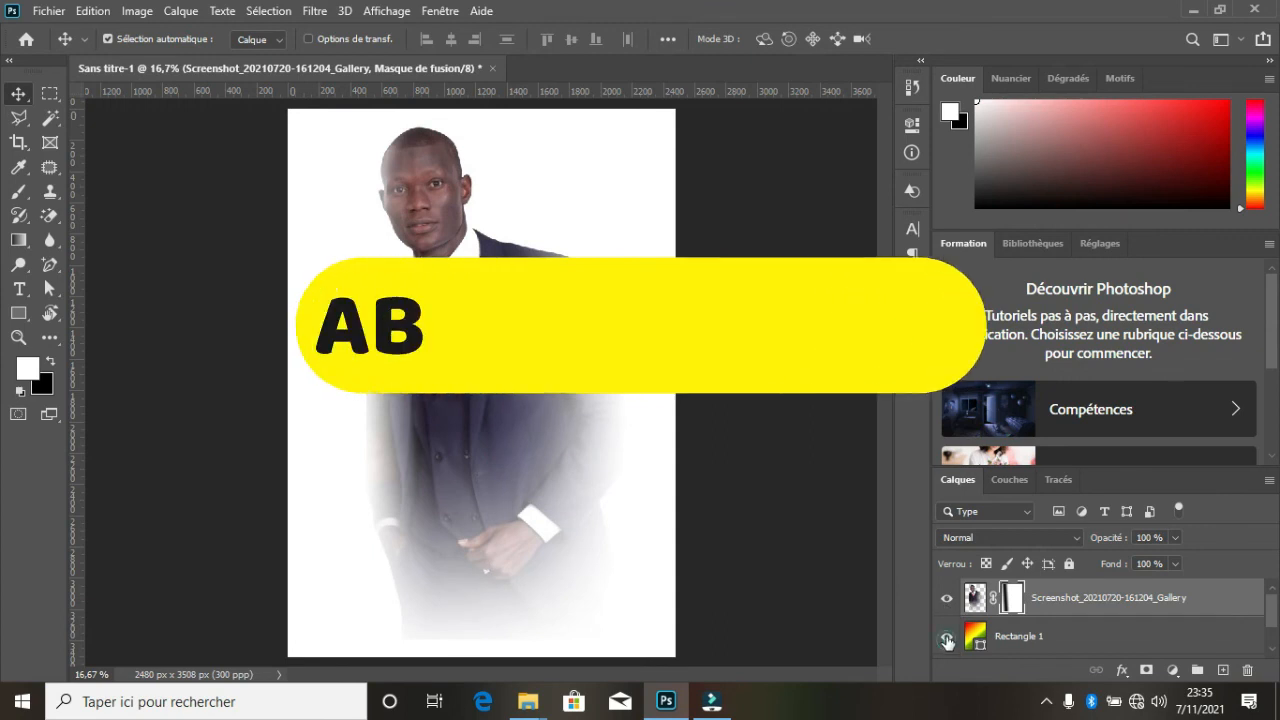
{"action": "left_click", "coordinate": [946, 636]}
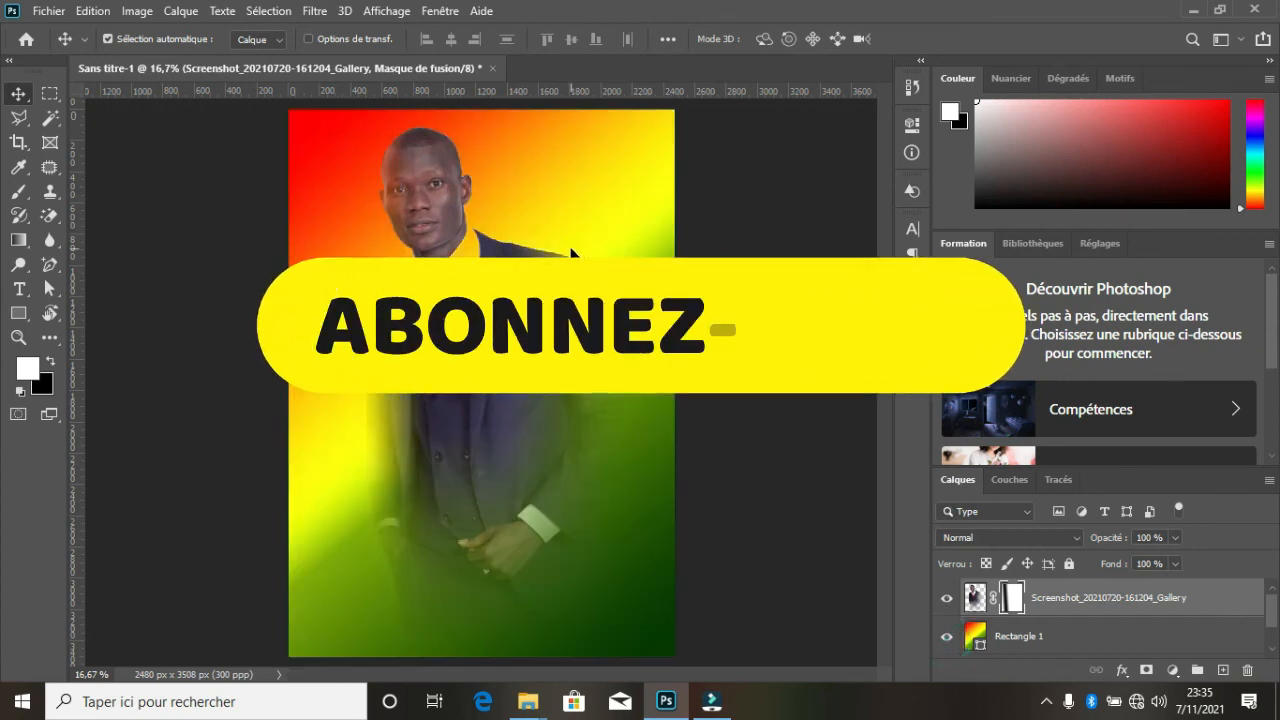
{"action": "left_click", "coordinate": [52, 11]}
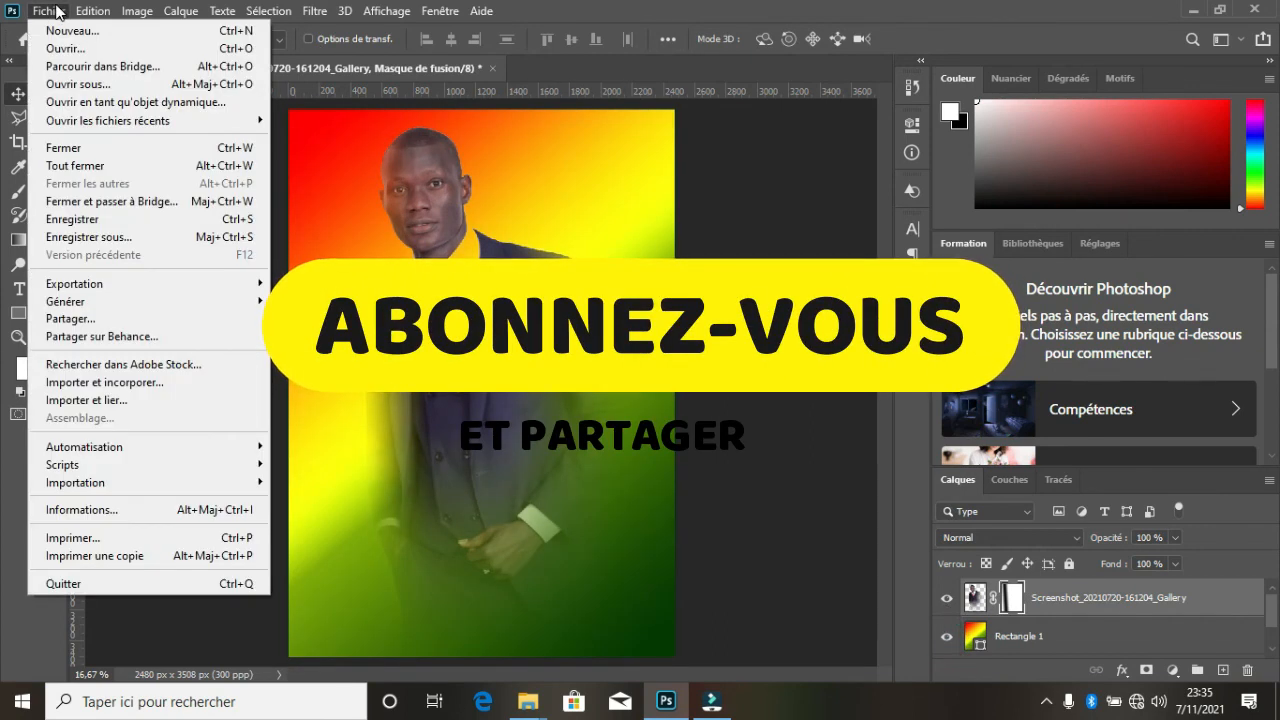
{"action": "left_click", "coordinate": [38, 11]}
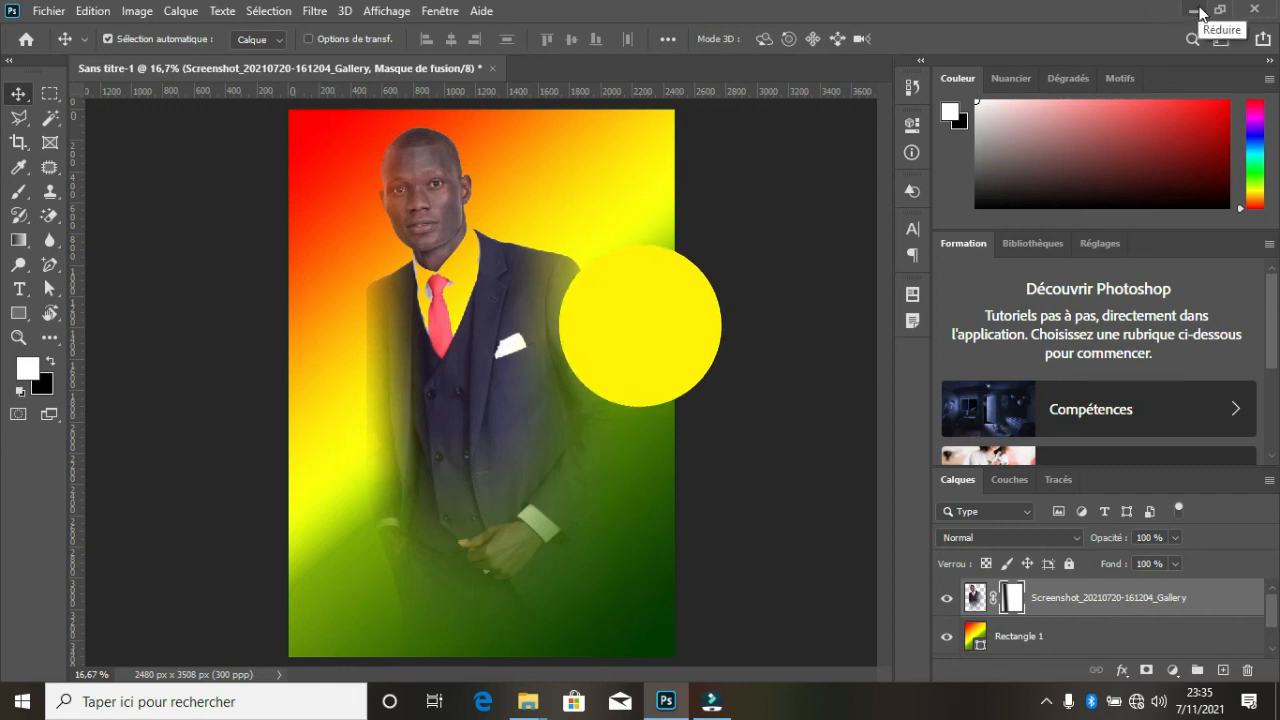
- Minimize the poster's program window and the Images folder window to show the desktop
{"action": "left_click", "coordinate": [1192, 12]}
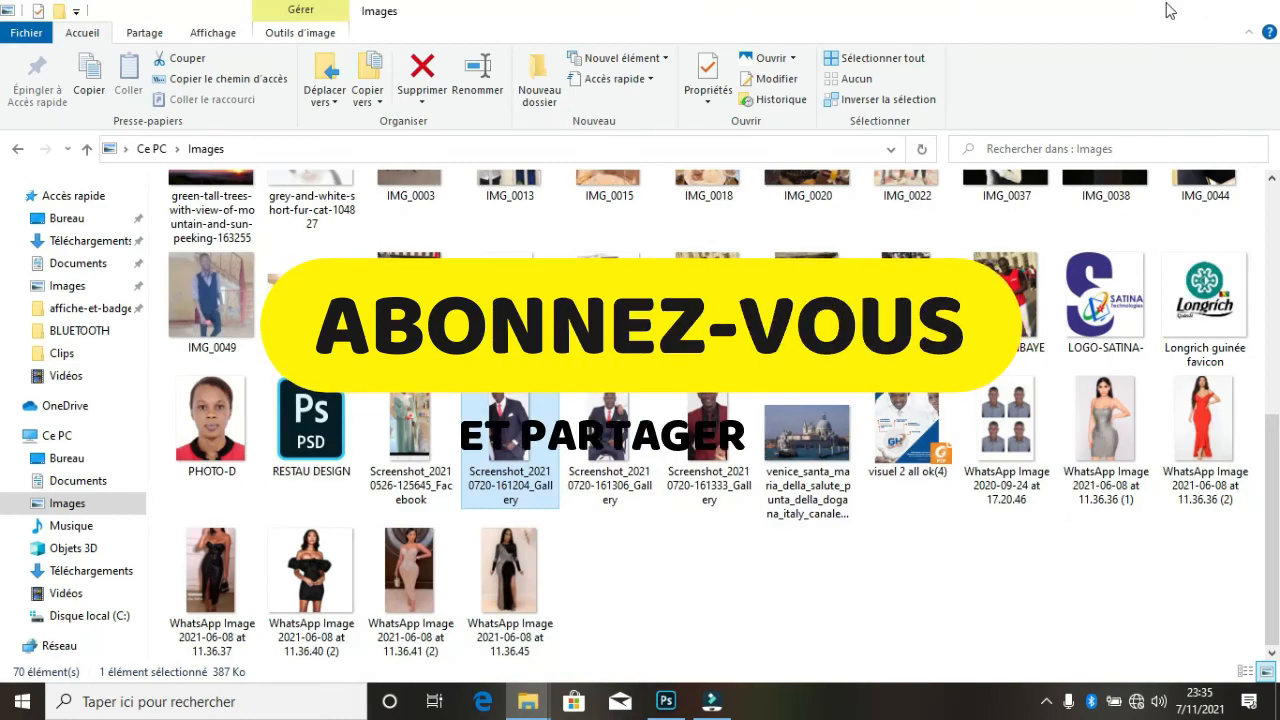
{"action": "left_click", "coordinate": [1172, 11]}
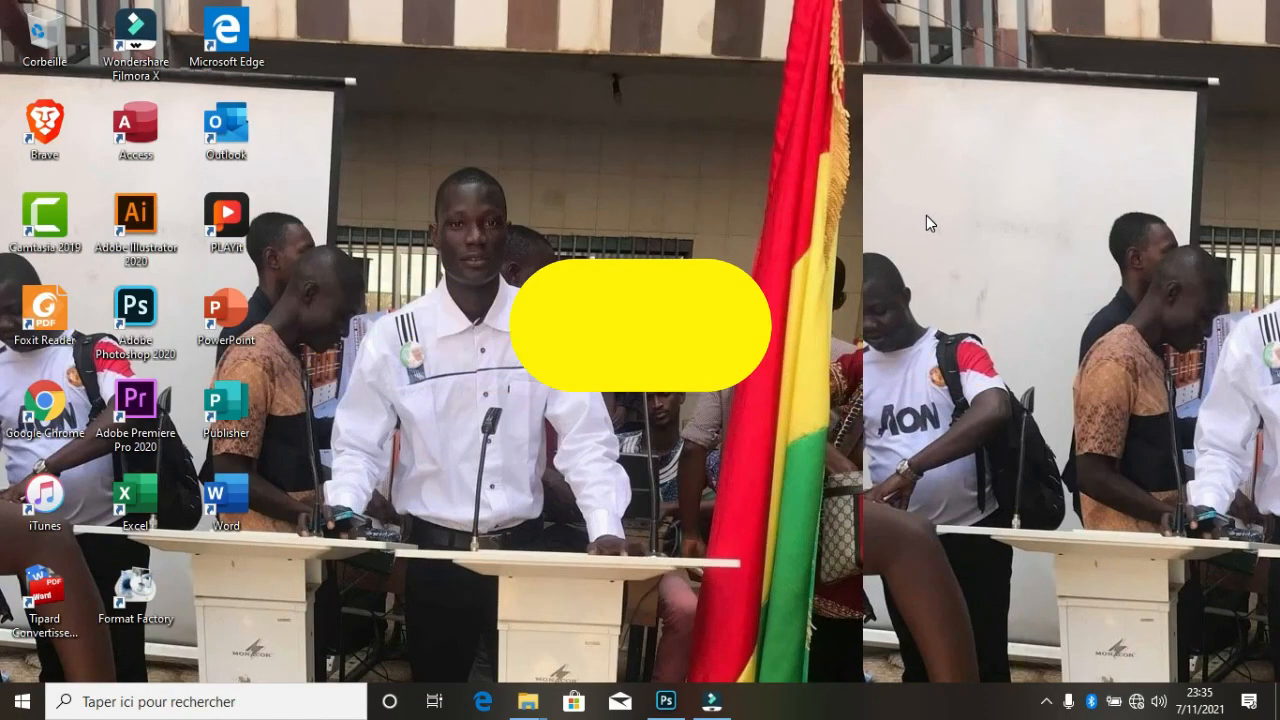